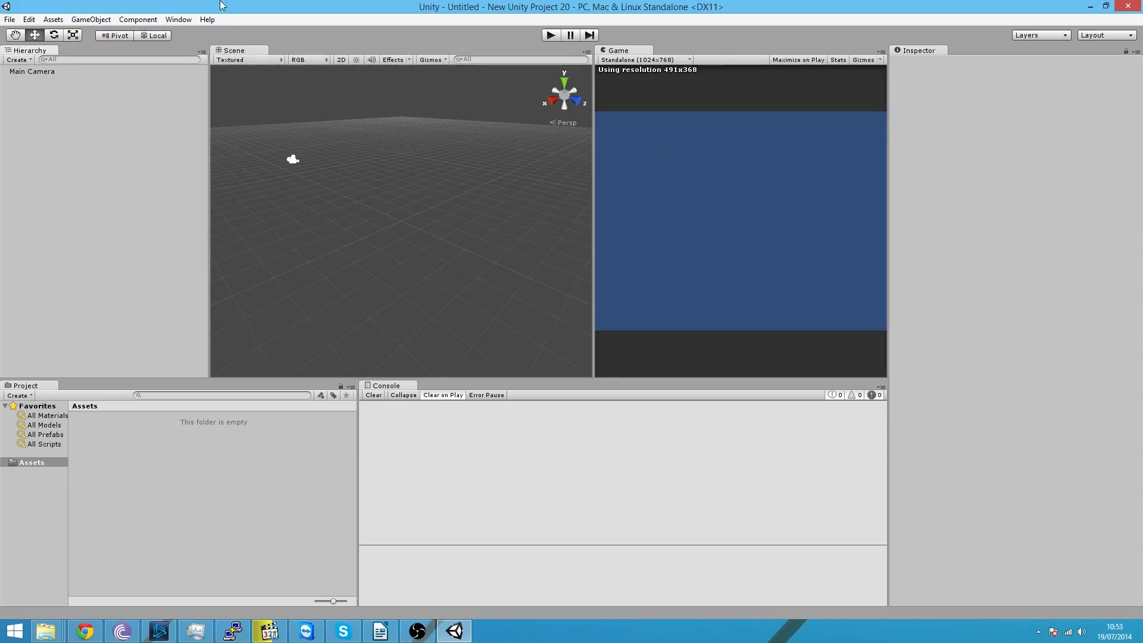
- Create a cube and scale it into a thin slab of about 13.36 by 0.13 by 20.89
left_click(9, 19)
mouse_move(90, 19)
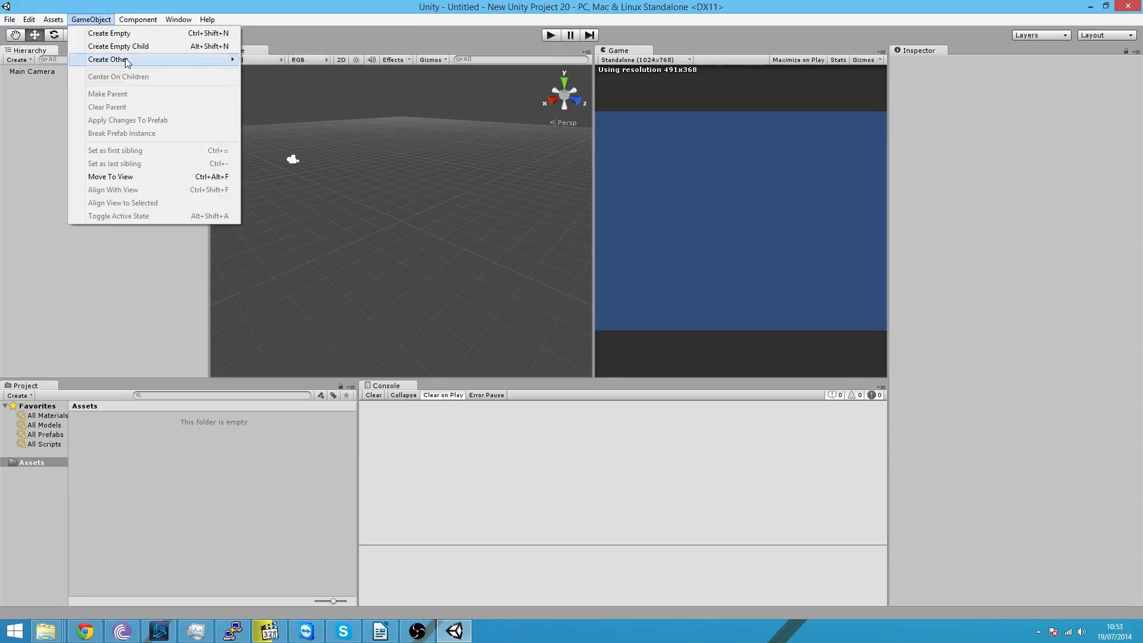
mouse_move(127, 60)
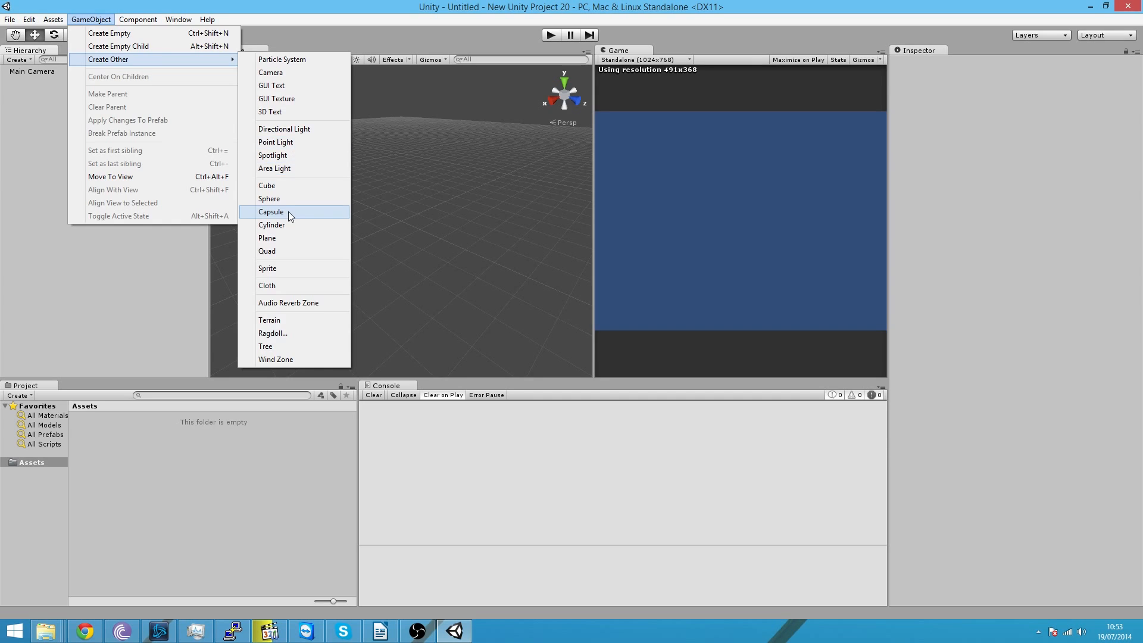
left_click(280, 186)
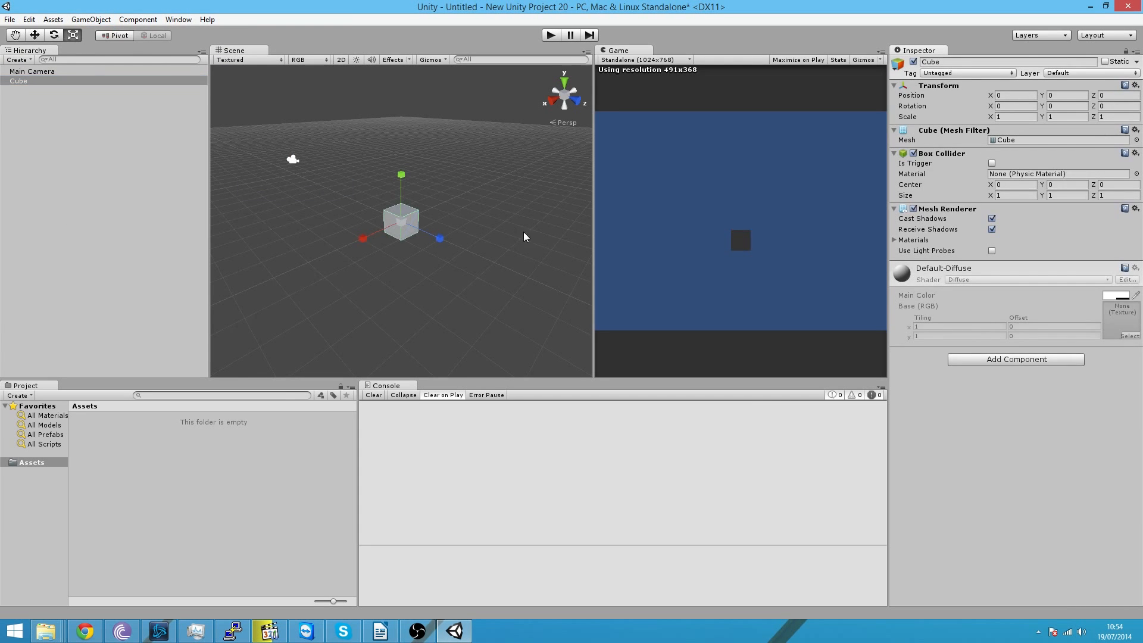
left_click_drag(402, 175, 404, 210)
left_click_drag(481, 271, 582, 389)
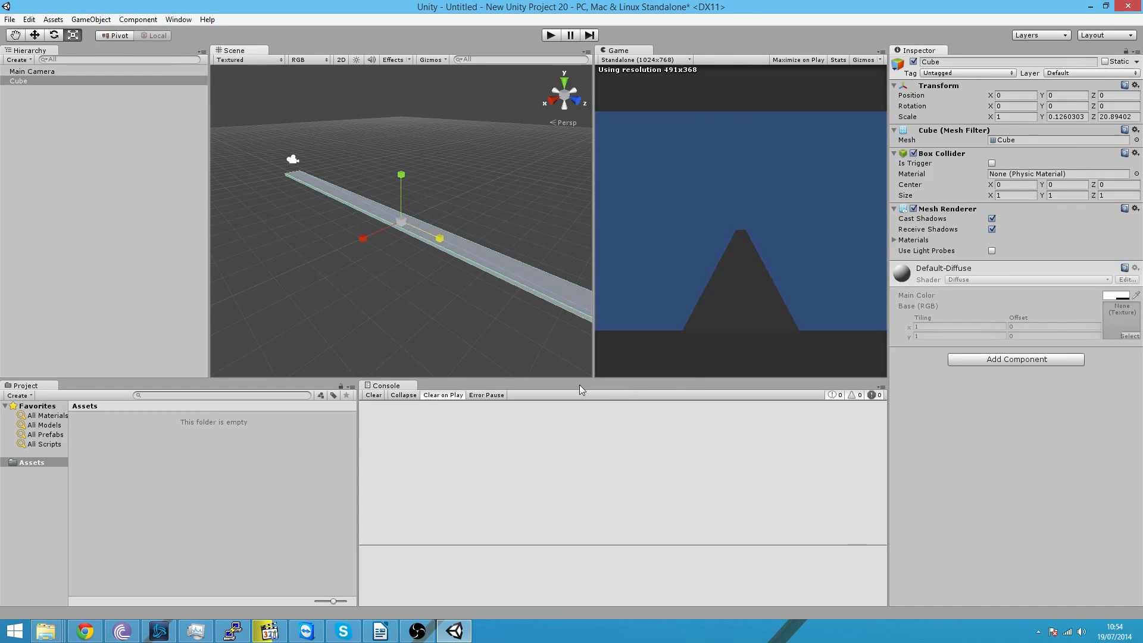
left_click_drag(362, 238, 34, 513)
left_click(90, 19)
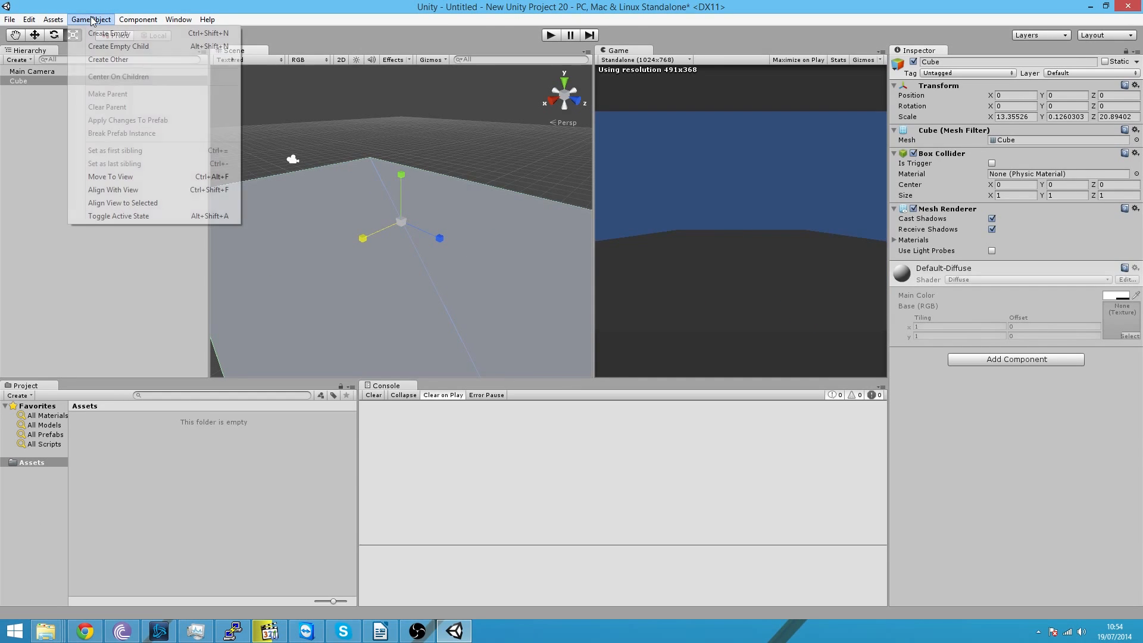
mouse_move(113, 59)
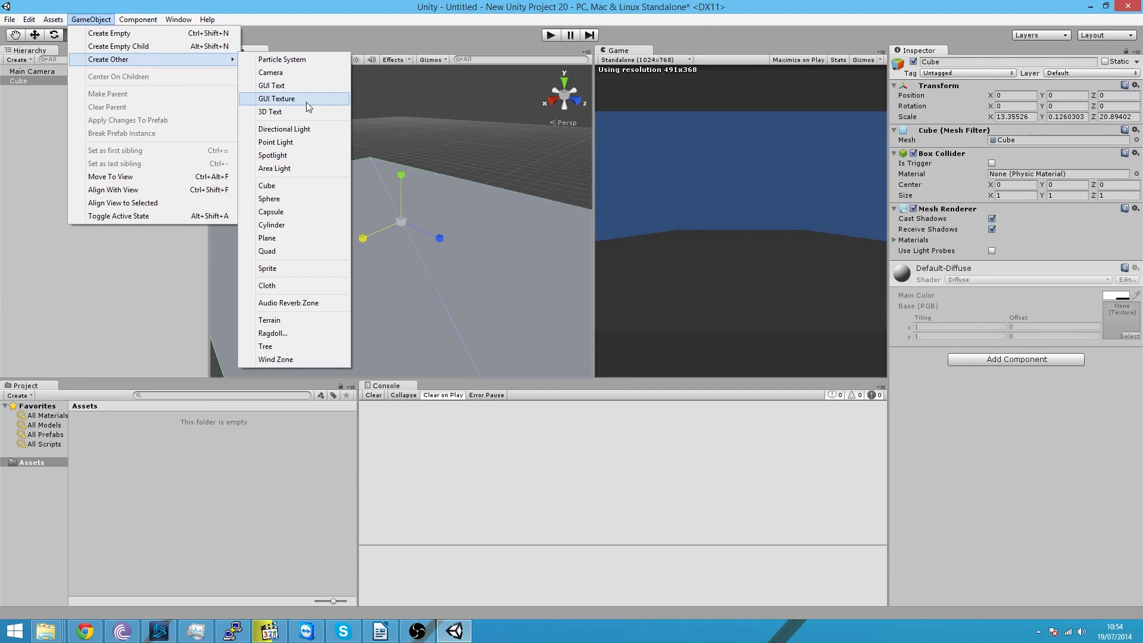
left_click(302, 140)
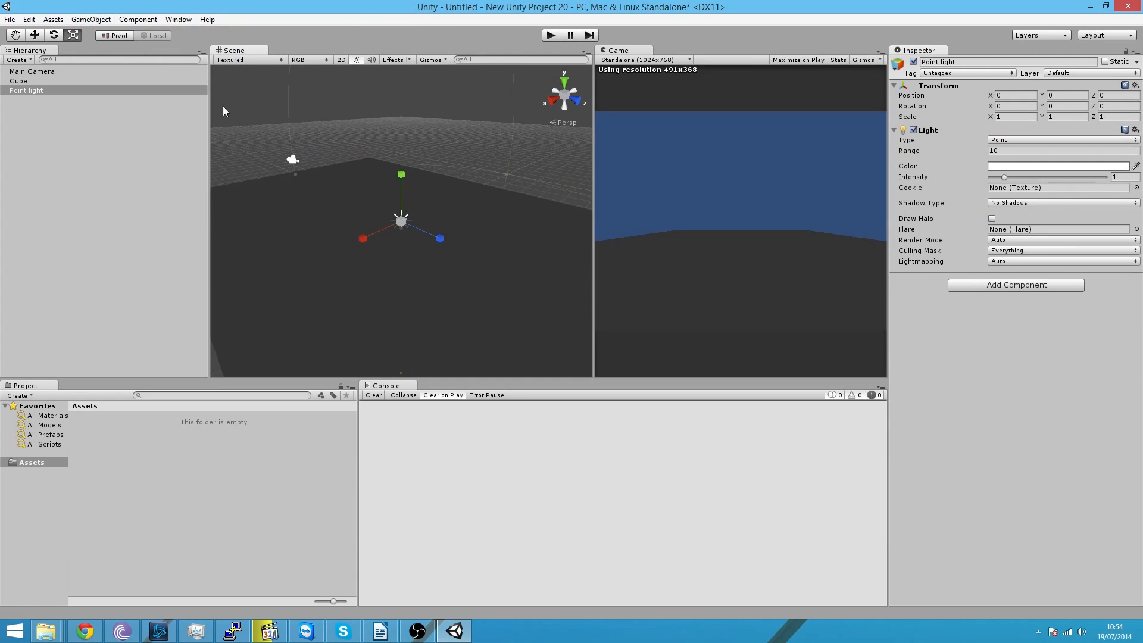
key("ctrl+z")
- Add a directional light raised well above the slab and delete the Main Camera
left_click(91, 19)
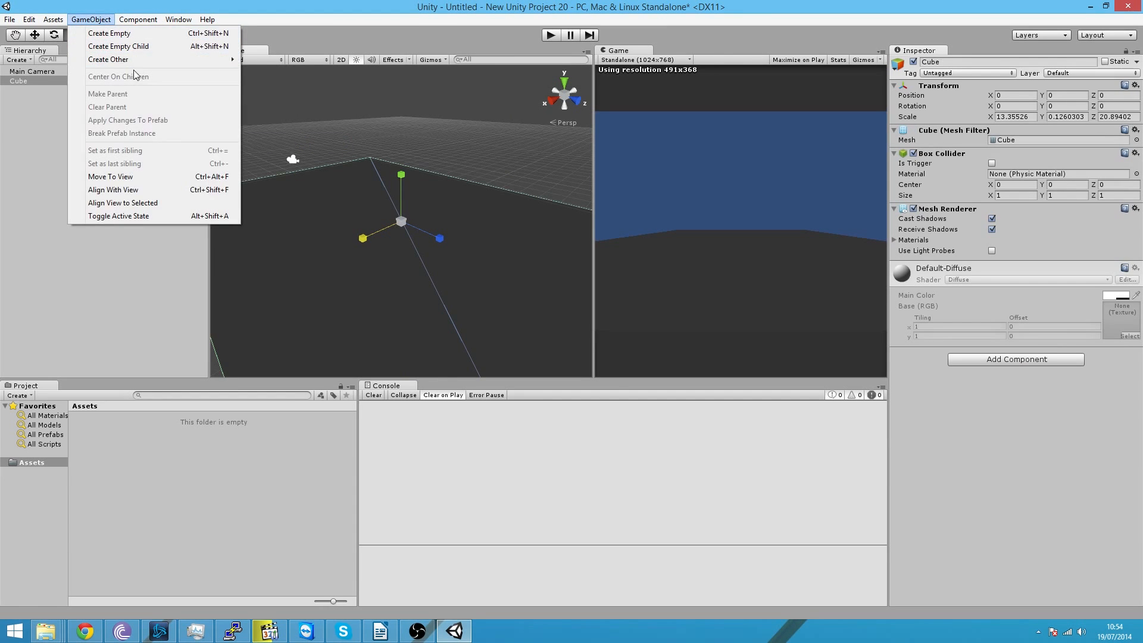
mouse_move(134, 60)
left_click(322, 129)
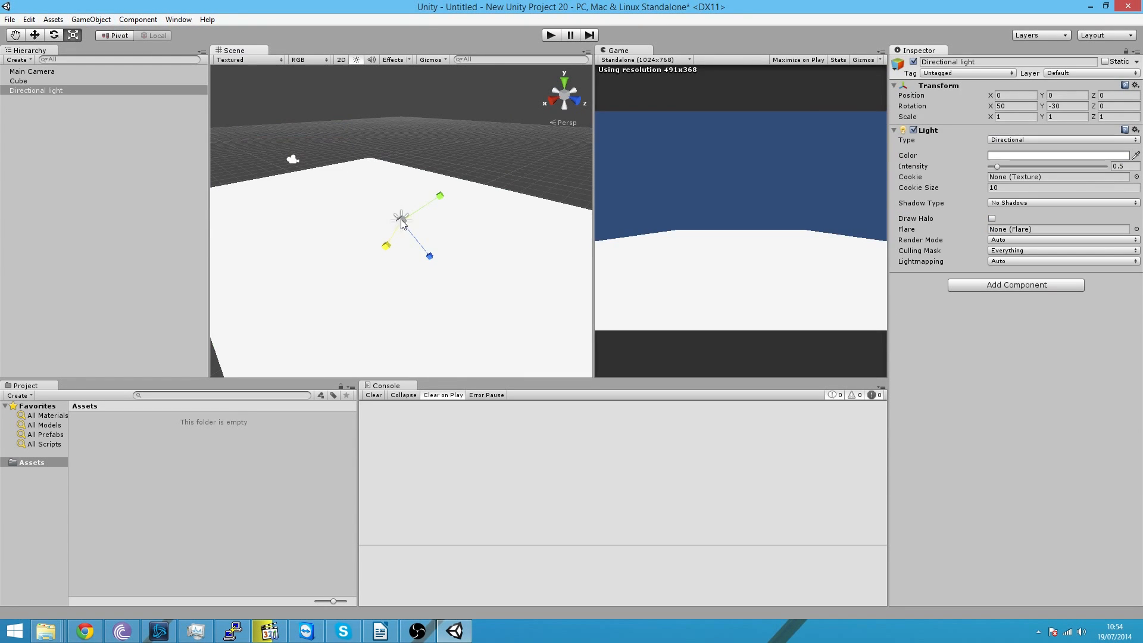
left_click(35, 35)
left_click_drag(400, 218, 289, 82)
left_click(58, 72)
key("Delete")
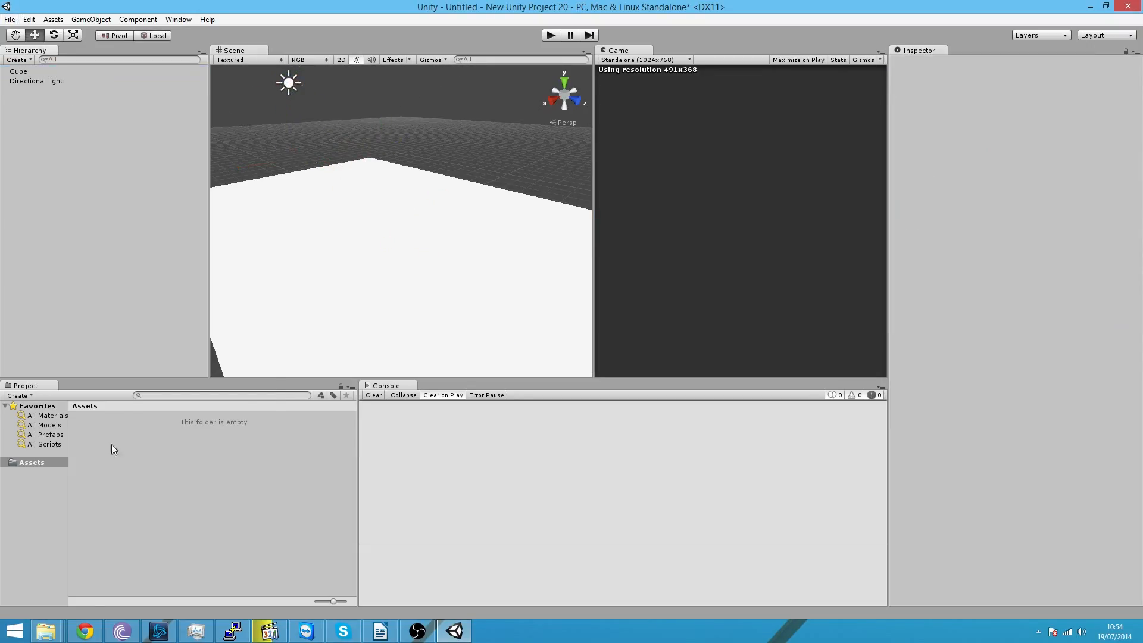
- Import the complete Character Controller package into the project's Assets
right_click(113, 449)
mouse_move(244, 352)
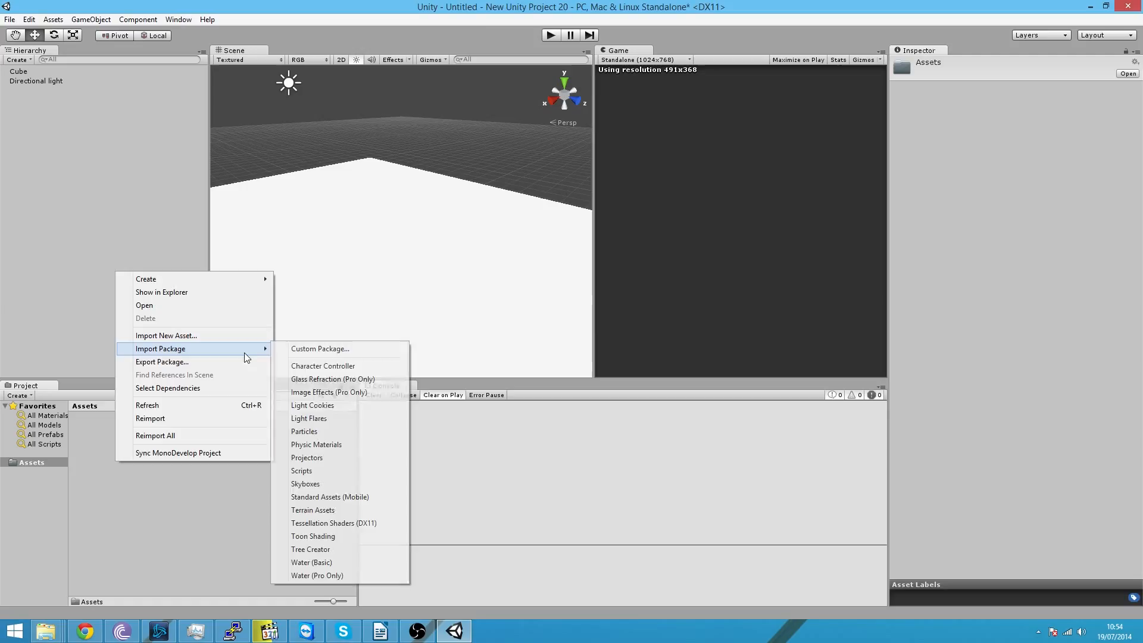
left_click(330, 366)
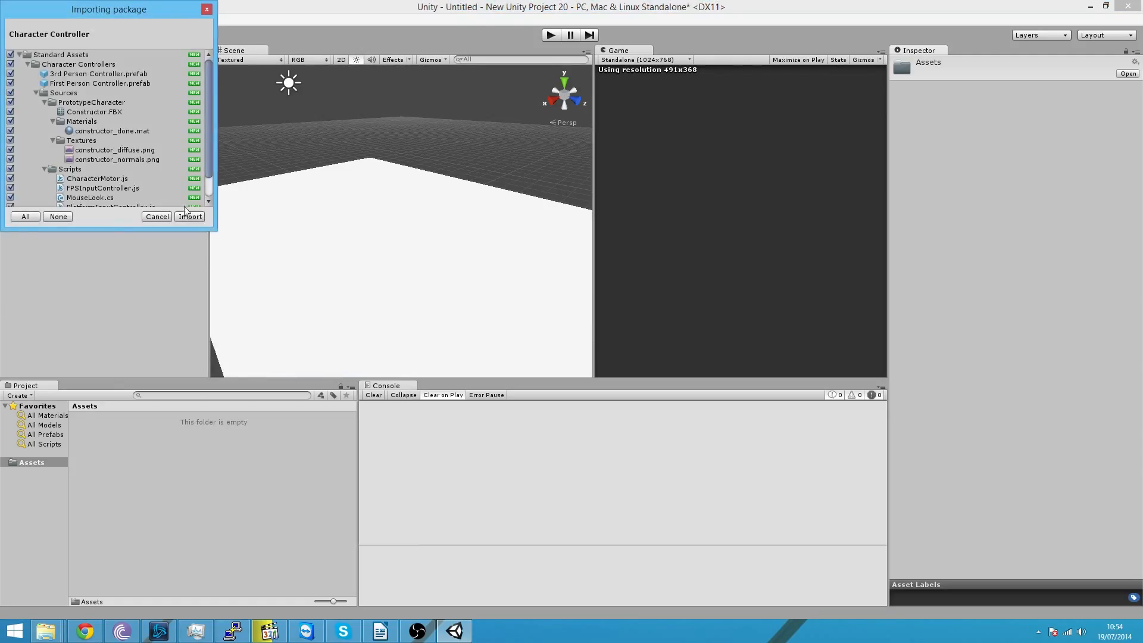
left_click(190, 216)
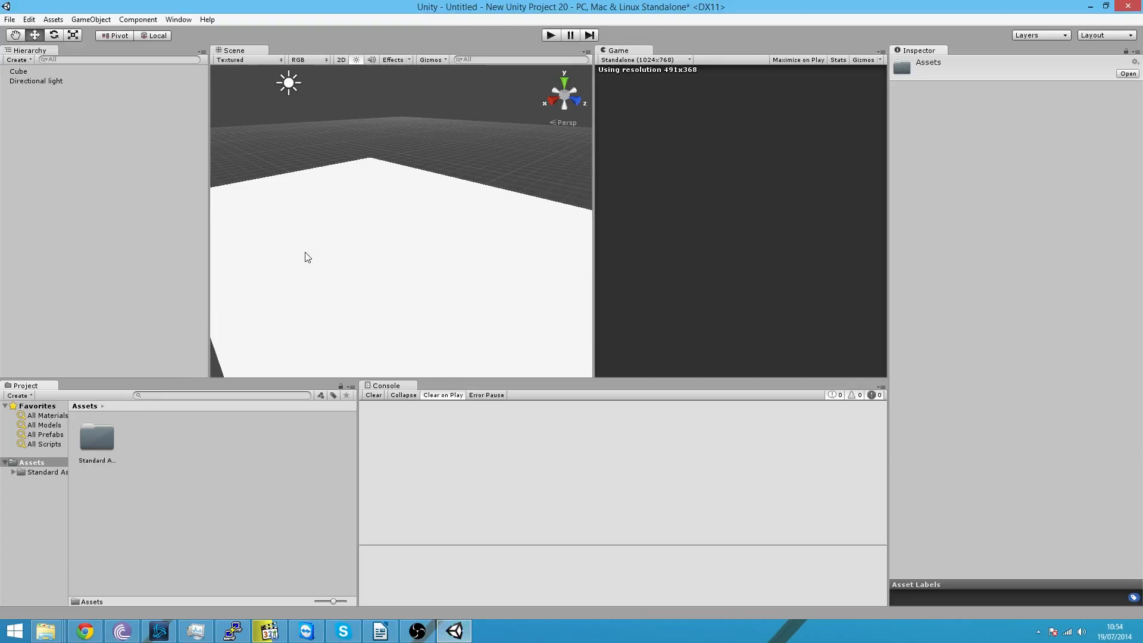
- Place the First Person Controller prefab from Standard Assets > Character Controllers into the scene above the slab
double_click(87, 445)
double_click(110, 437)
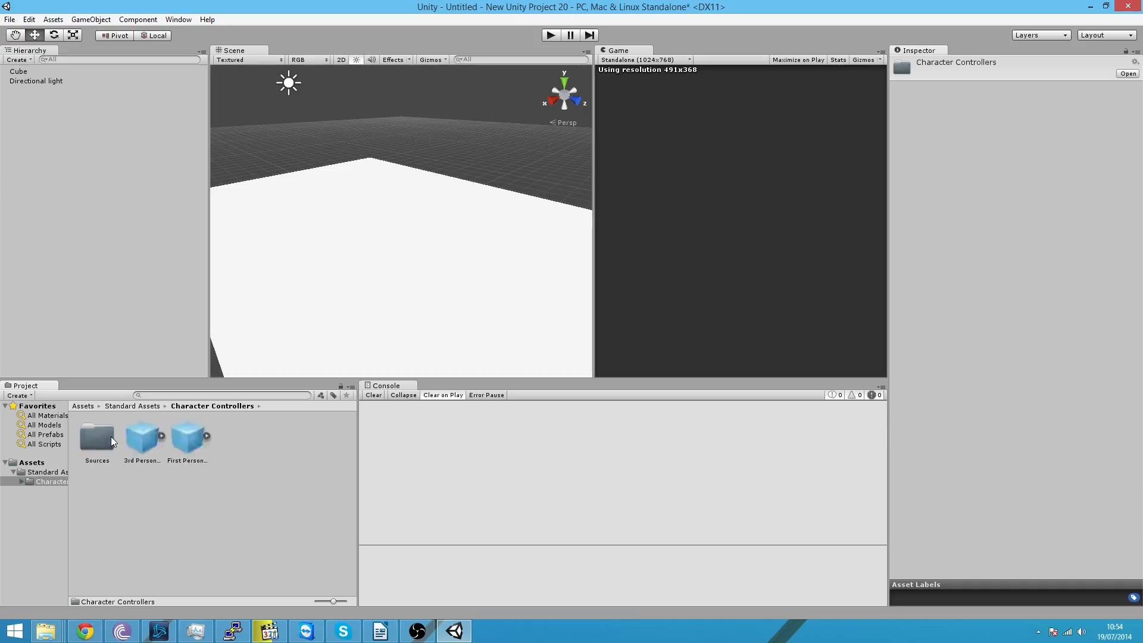
left_click_drag(154, 437, 227, 152)
- Rescale the cube slab into a long, narrow strip of about 69.32 in X and 2.21 in Z
left_click(393, 301)
key("f")
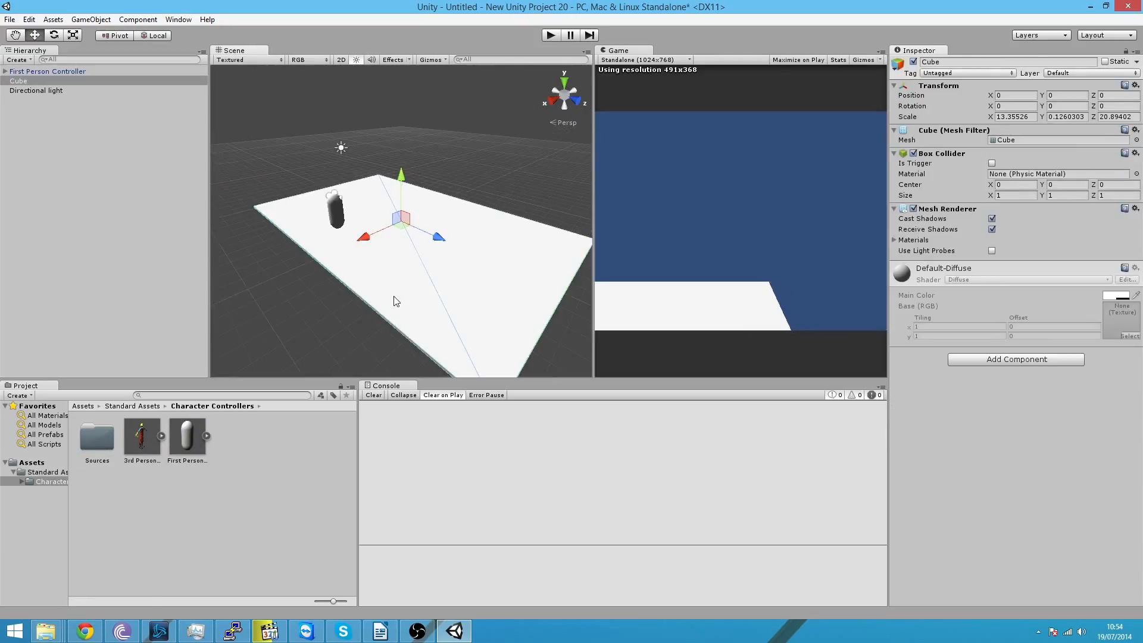
left_click(72, 36)
left_click_drag(440, 239, 251, 305)
middle_click_drag(251, 305, 351, 247)
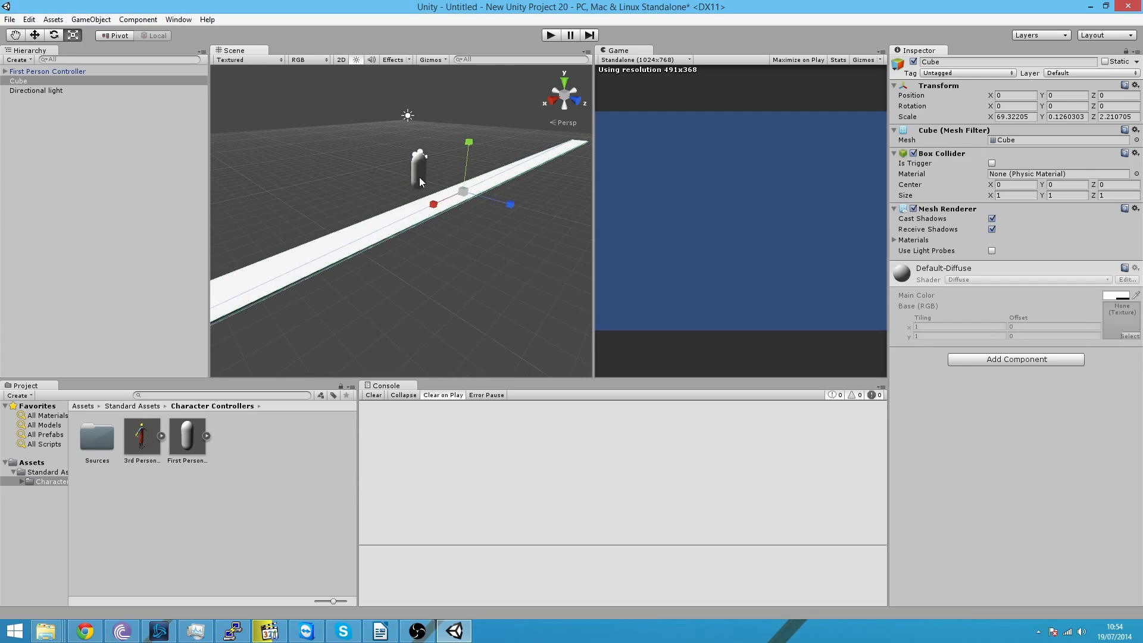
- Move the First Person Controller above the strip's end at about X 33.5, Y 2.5, Z 0.16, and briefly play-test the scene
left_click(420, 178)
scroll(370, 298, "down", 10)
left_click(35, 35)
middle_click_drag(286, 265, 364, 221)
left_click_drag(486, 165, 400, 202)
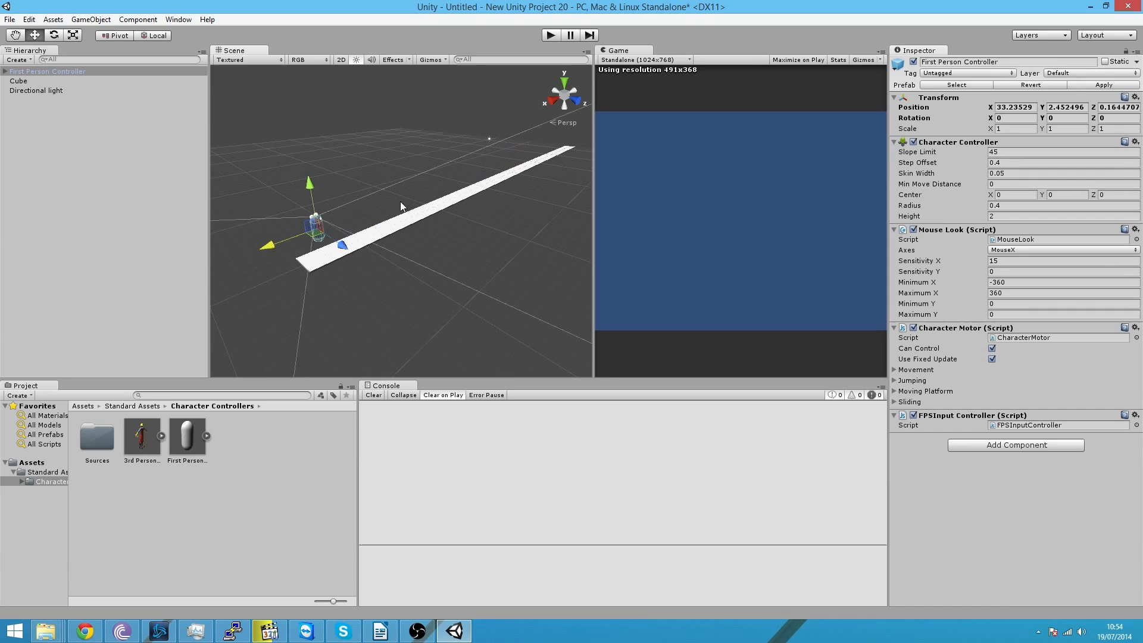
left_click(554, 37)
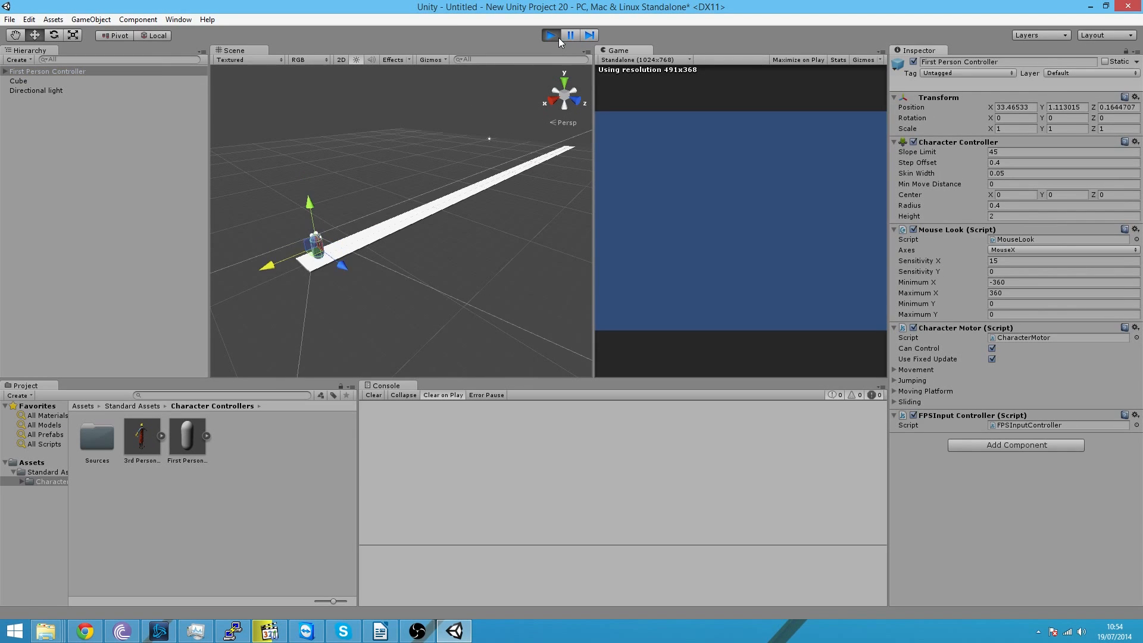
left_click(551, 35)
- Save the scene as "Niveau 1" in the project's Assets folder
left_click(10, 19)
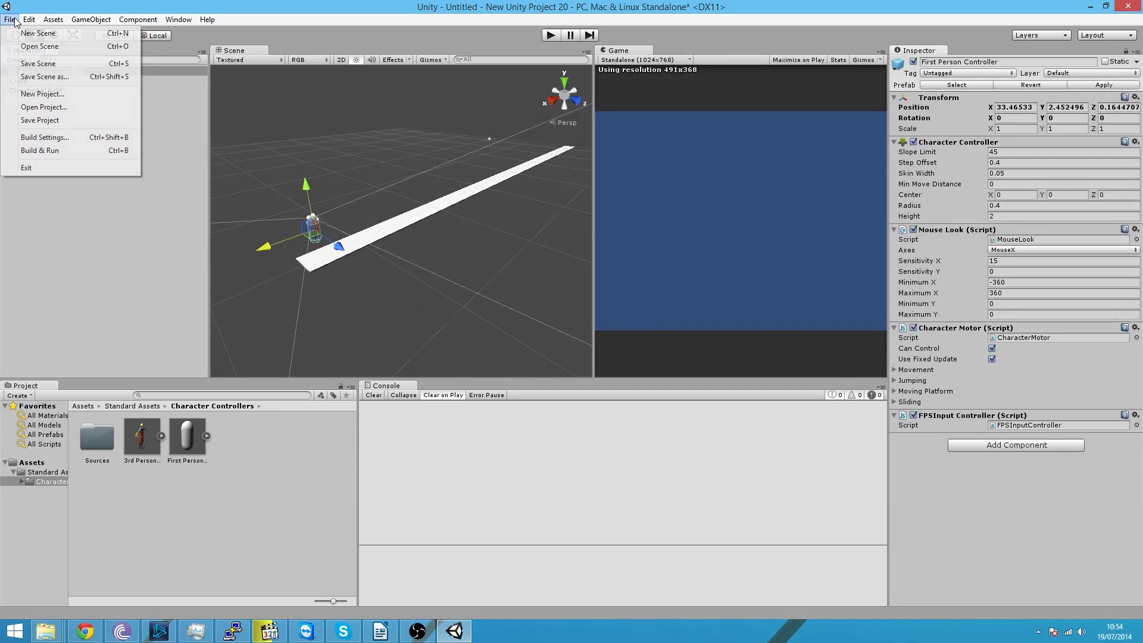
left_click(27, 63)
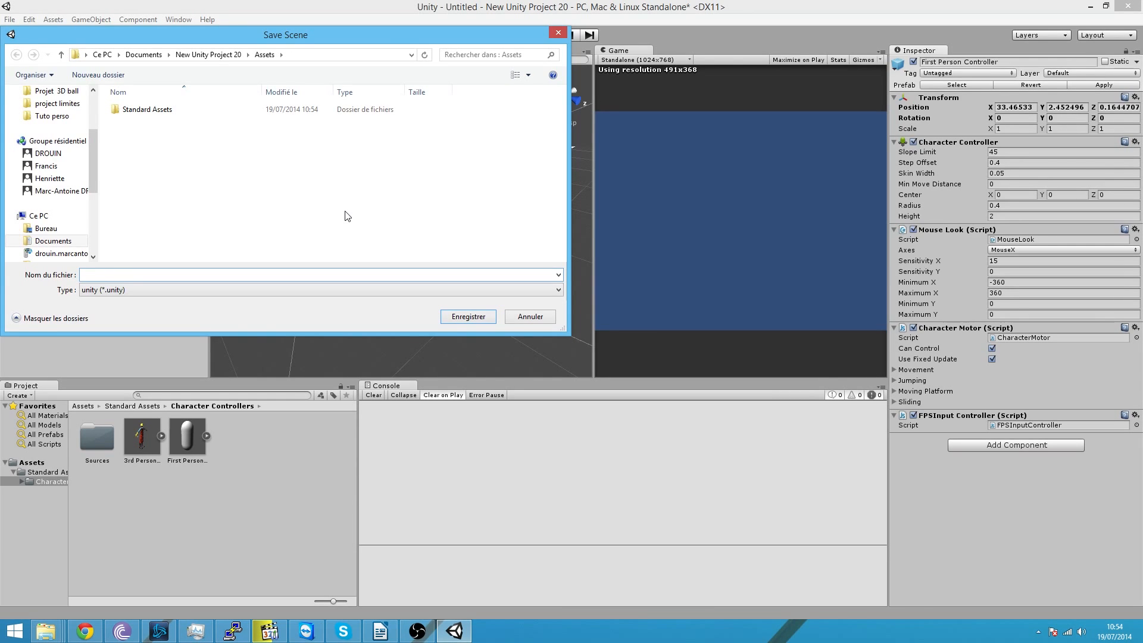
type("sc")
type("iveau 1")
left_click(476, 318)
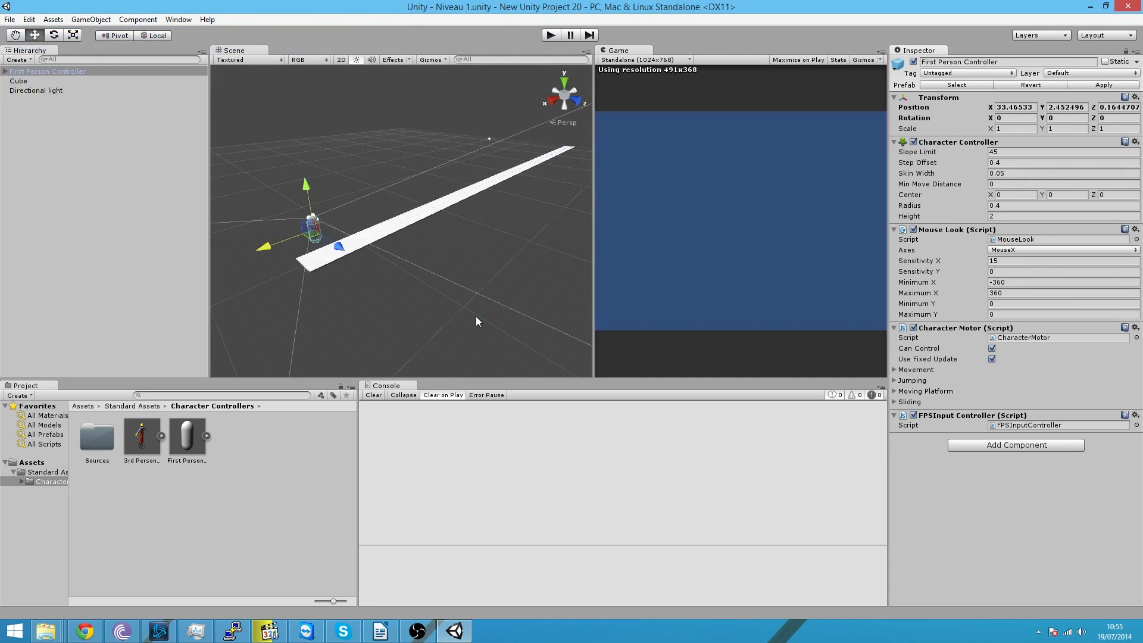
- Locate the saved Niveau 1 scene in the root Assets folder
left_click(270, 453)
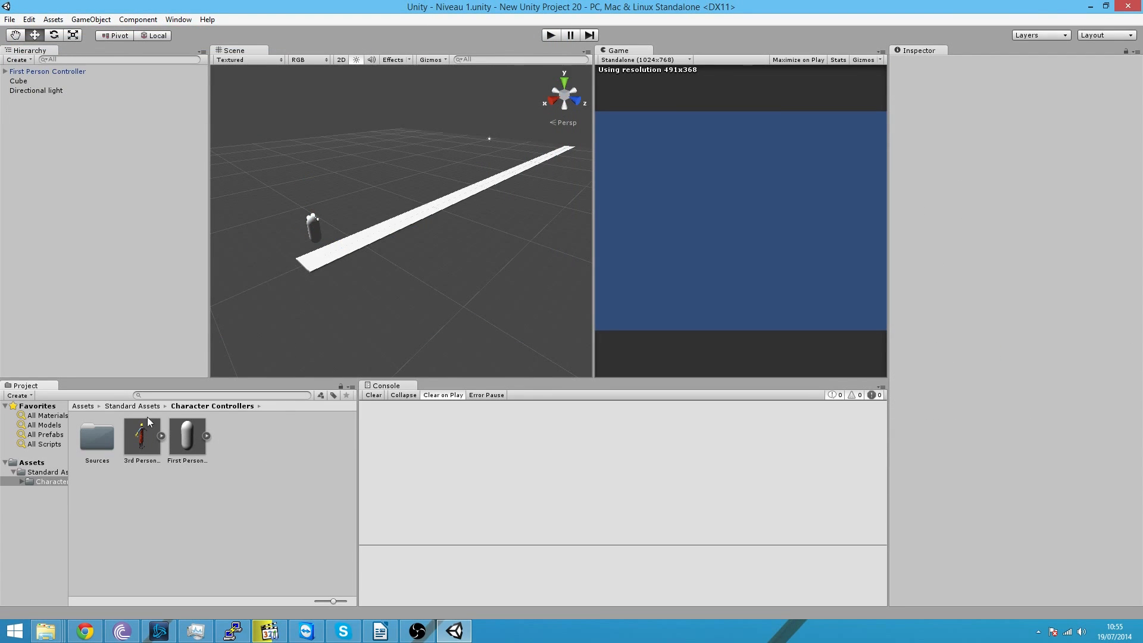
left_click(87, 406)
left_click(158, 454)
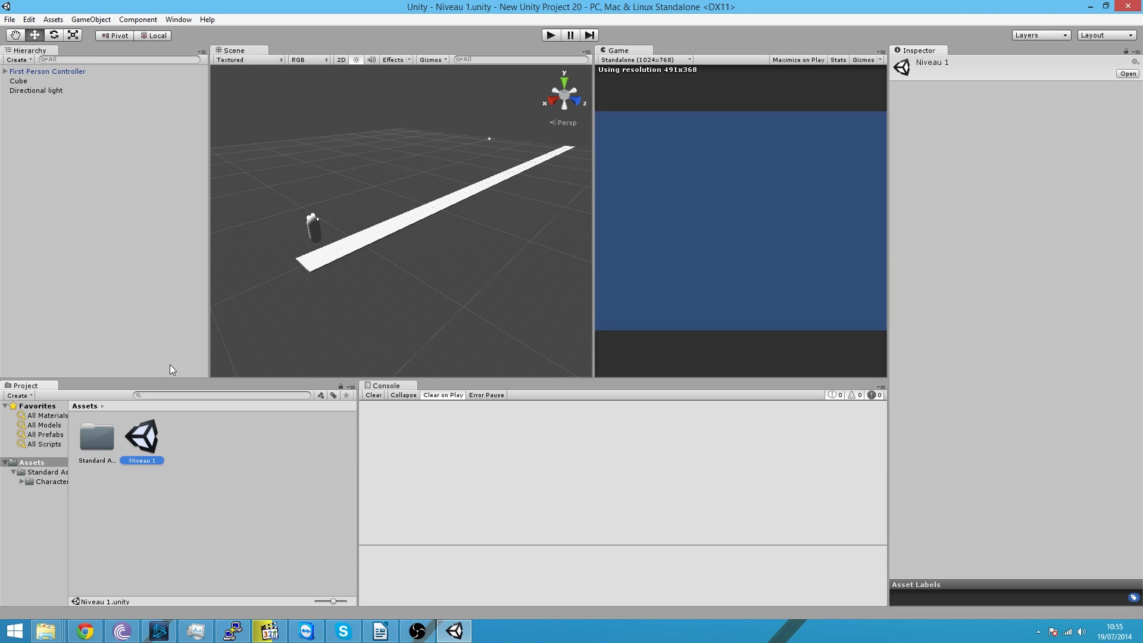
- Create a new scene and place the First Person Controller prefab from the Character Controllers folder in it
left_click(28, 19)
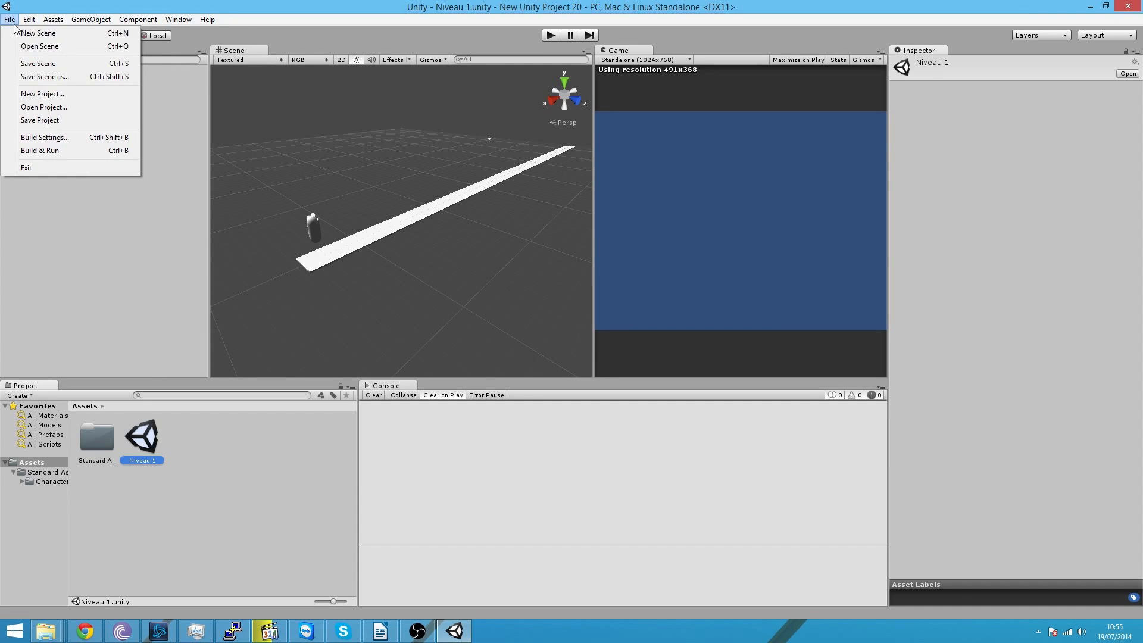
left_click(35, 33)
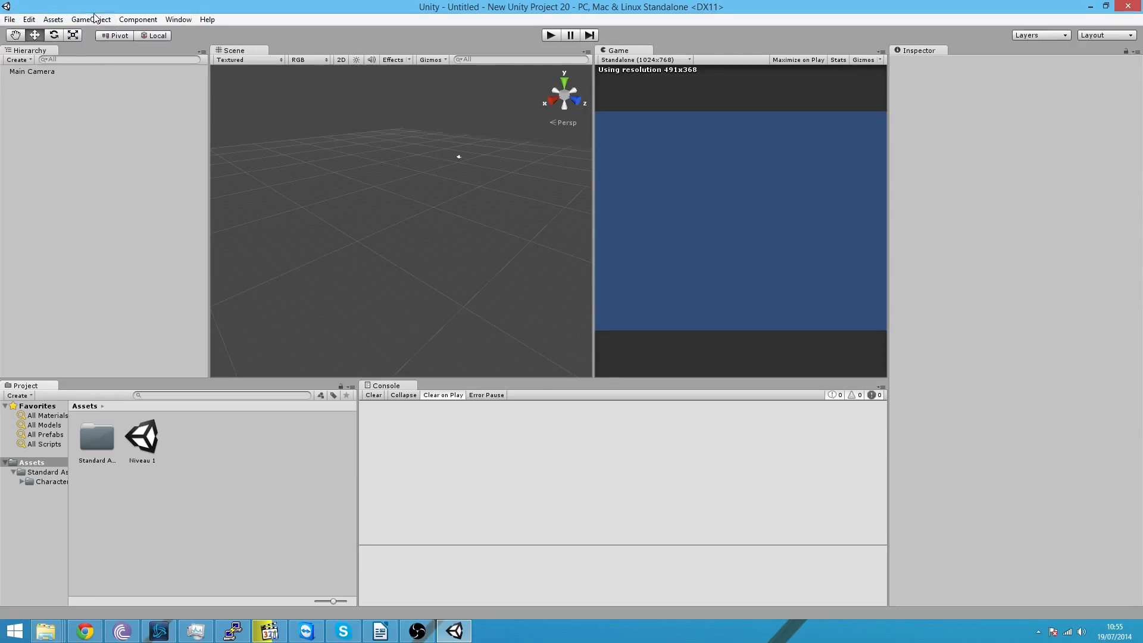
double_click(99, 449)
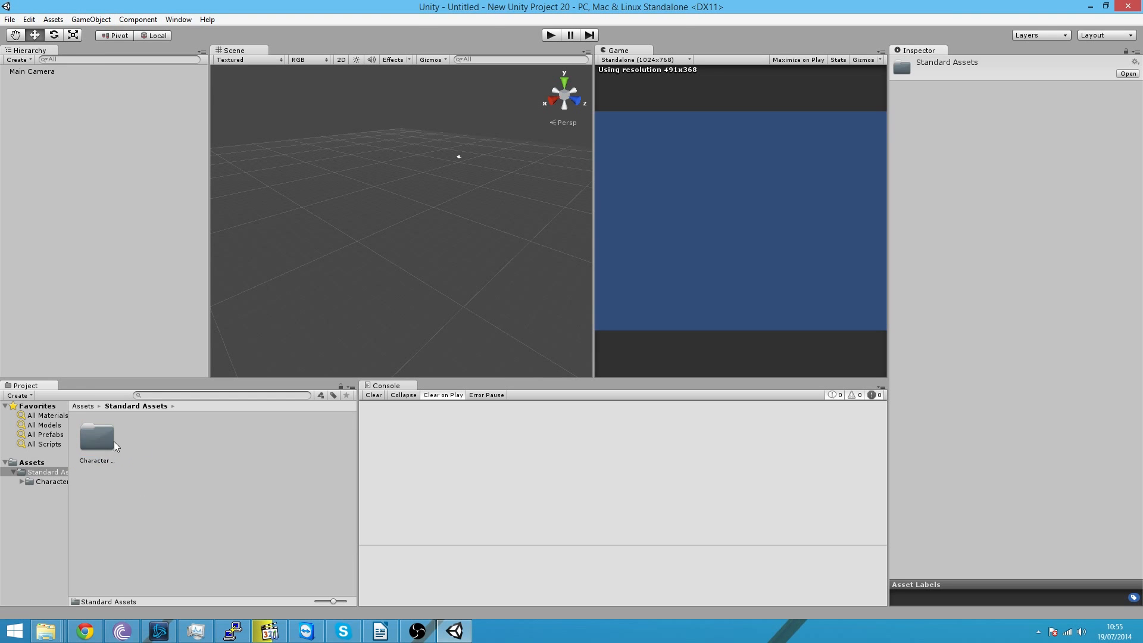
double_click(110, 441)
left_click_drag(187, 438, 365, 261)
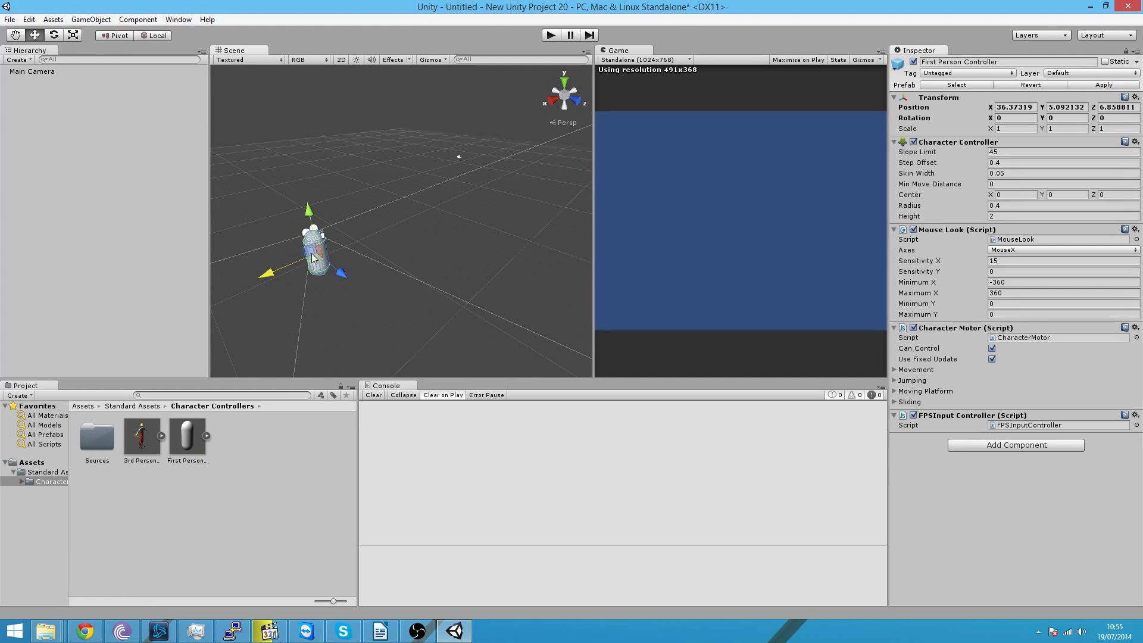
- Create a cube in the new scene and scale it into a platform of about 62.9 in X and 6.14 in Z
left_click(91, 19)
mouse_move(110, 59)
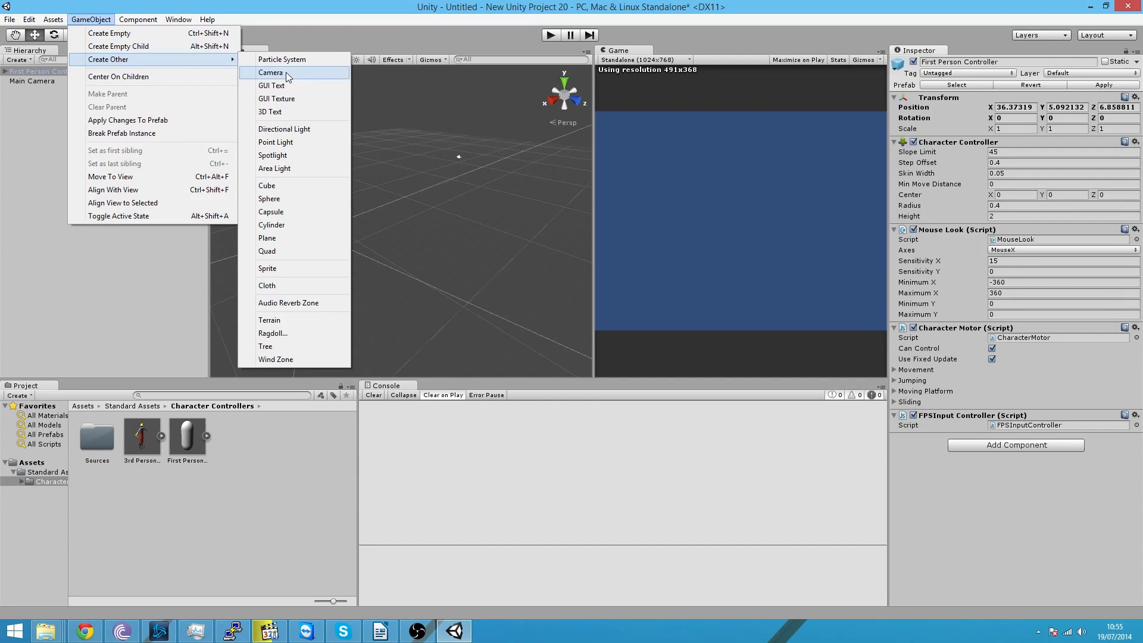
left_click(291, 187)
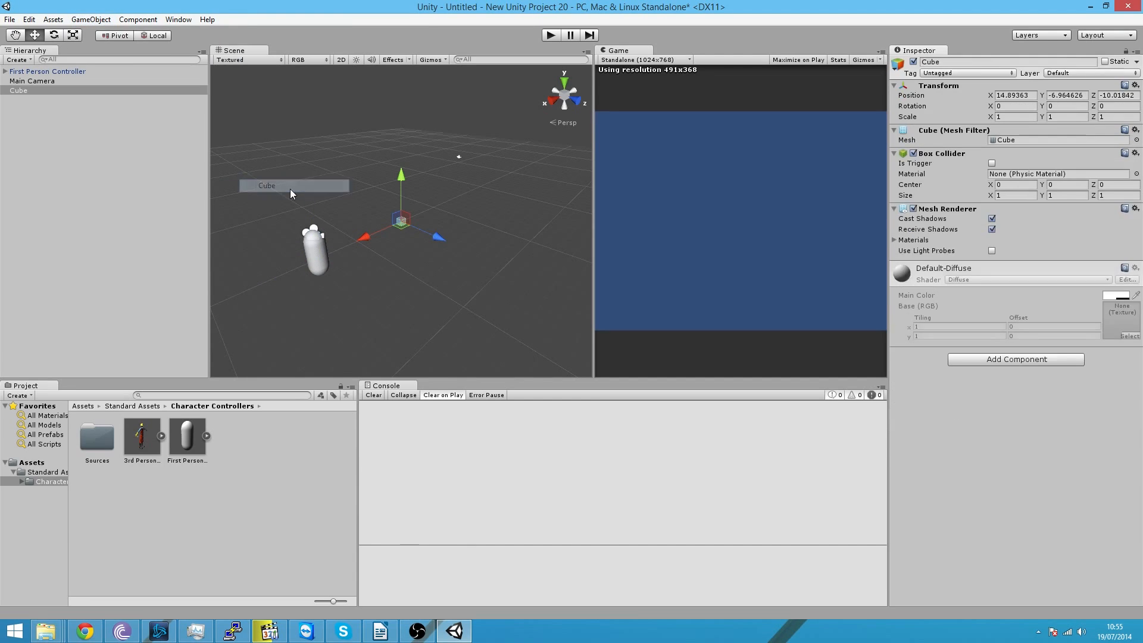
left_click(73, 35)
left_click_drag(364, 235, 534, 413)
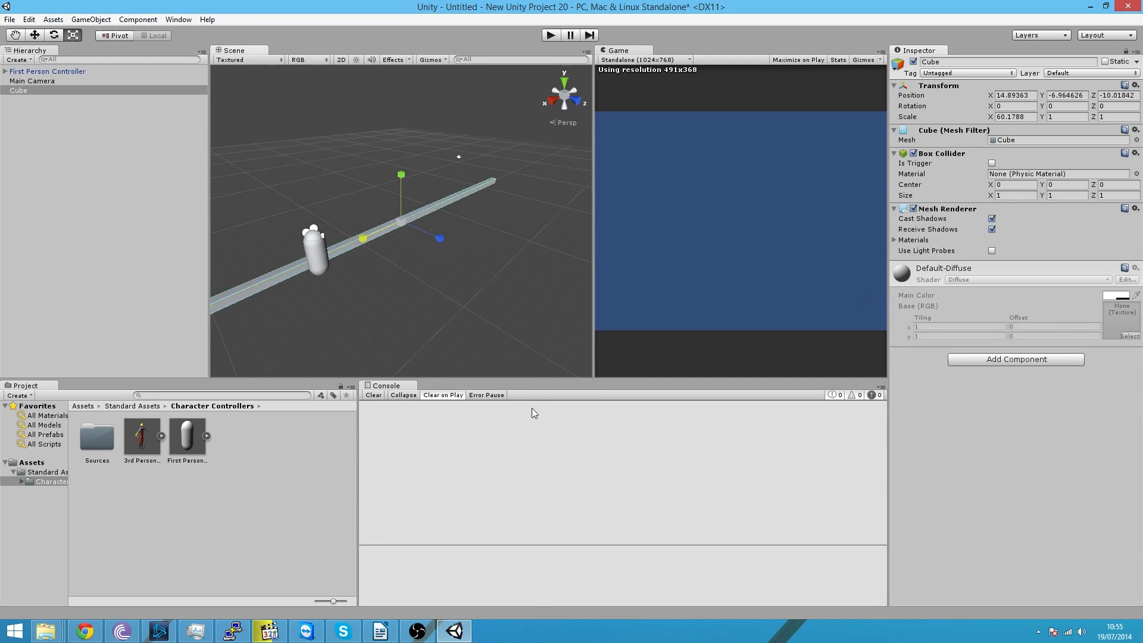
left_click_drag(441, 238, 619, 345)
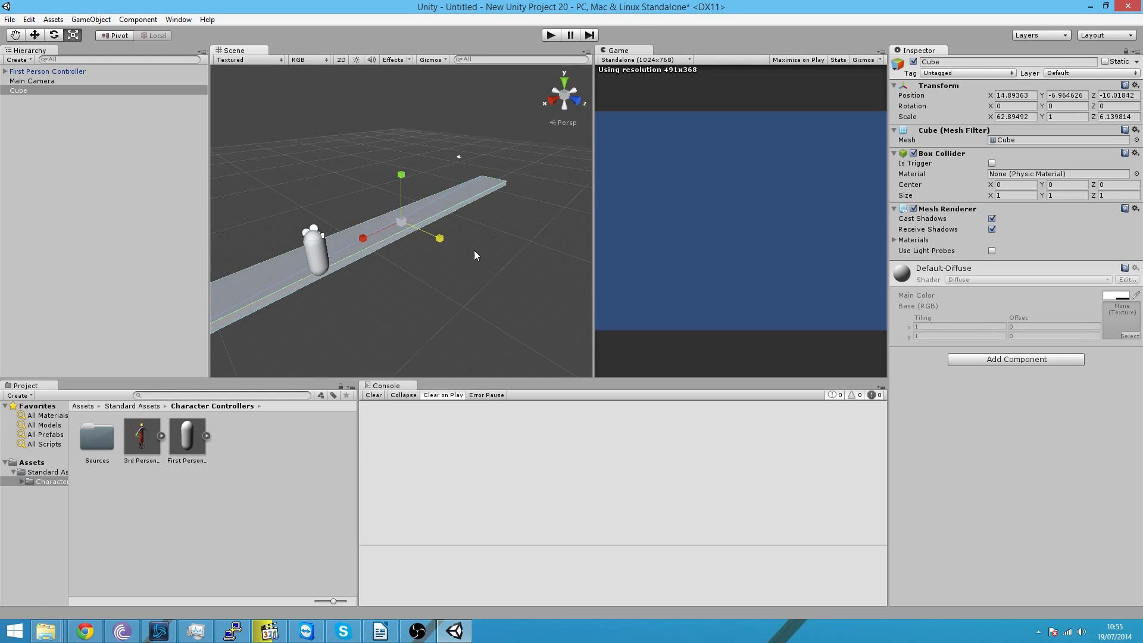
- Move the First Person Controller toward the near end of the platform, at about X 37.9, Y -5.45, Z -14.2
middle_click_drag(405, 265, 508, 245)
scroll(507, 245, "down", 2)
left_click_drag(426, 235, 402, 239, "alt")
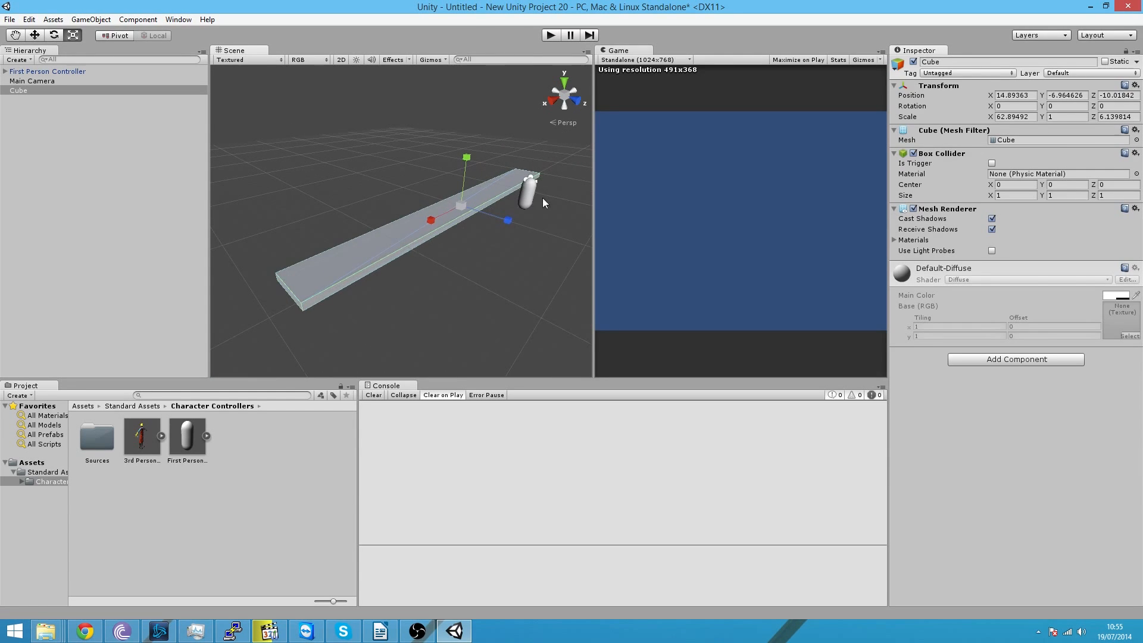
left_click(520, 204)
key("w")
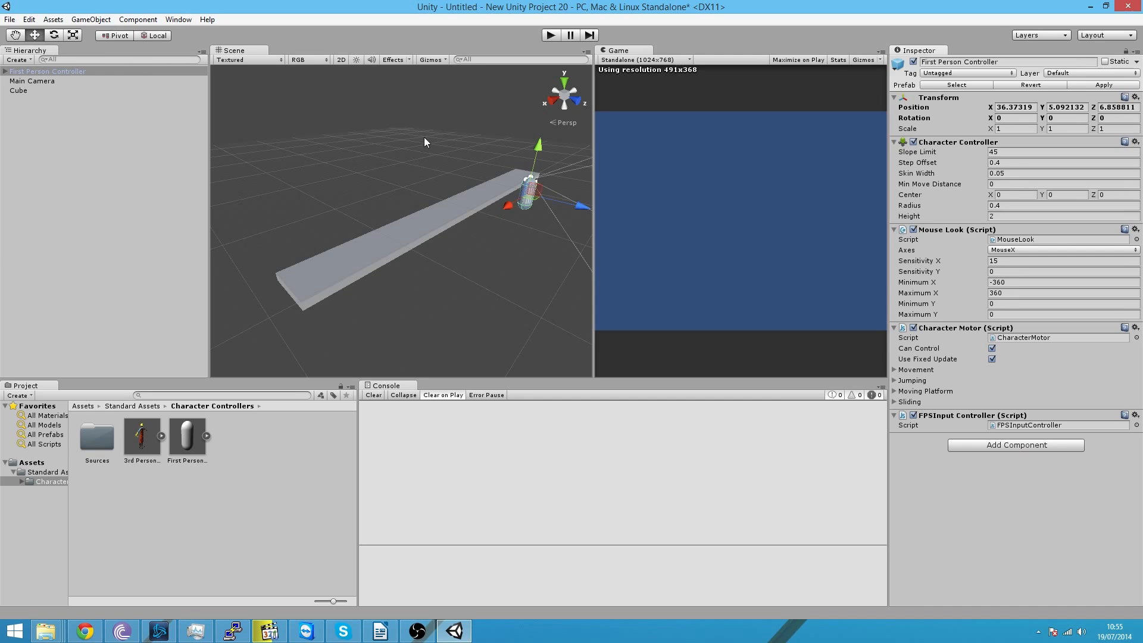
left_click_drag(580, 206, 462, 199)
left_click_drag(444, 138, 346, 263)
scroll(346, 262, "up", 3)
middle_click_drag(346, 262, 419, 243)
scroll(419, 243, "up", 2)
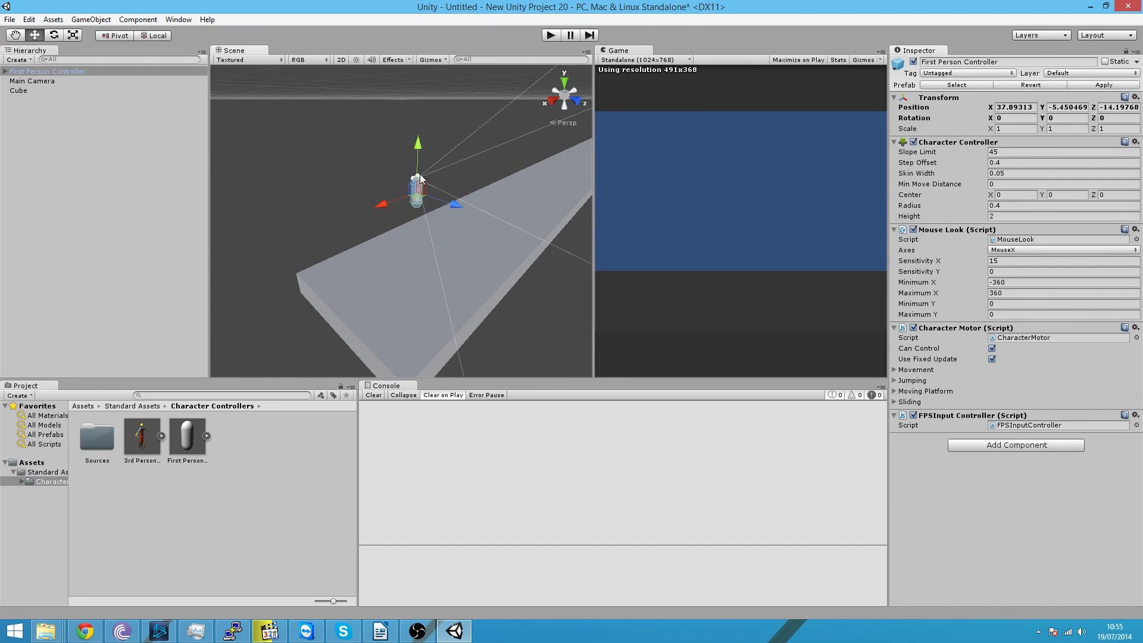
- Position the First Person Controller on top of the platform at about Y -4.77 and Z -8.69
left_click_drag(418, 143, 418, 167)
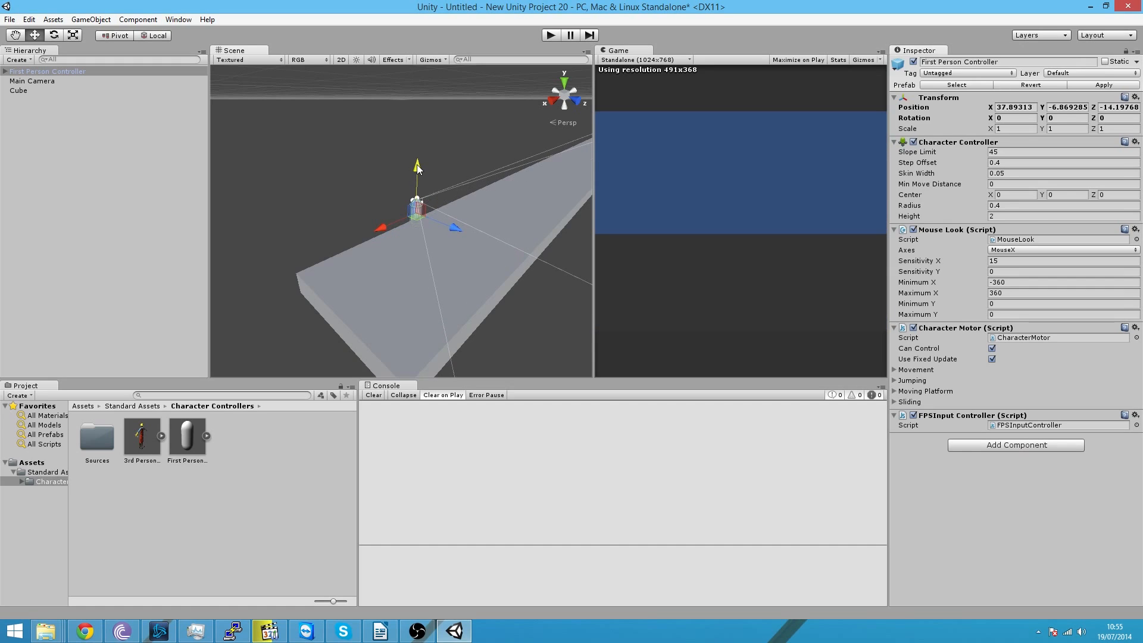
left_click_drag(446, 224, 529, 263)
left_click_drag(506, 208, 506, 172)
middle_click_drag(450, 249, 304, 333)
scroll(374, 244, "down", 2)
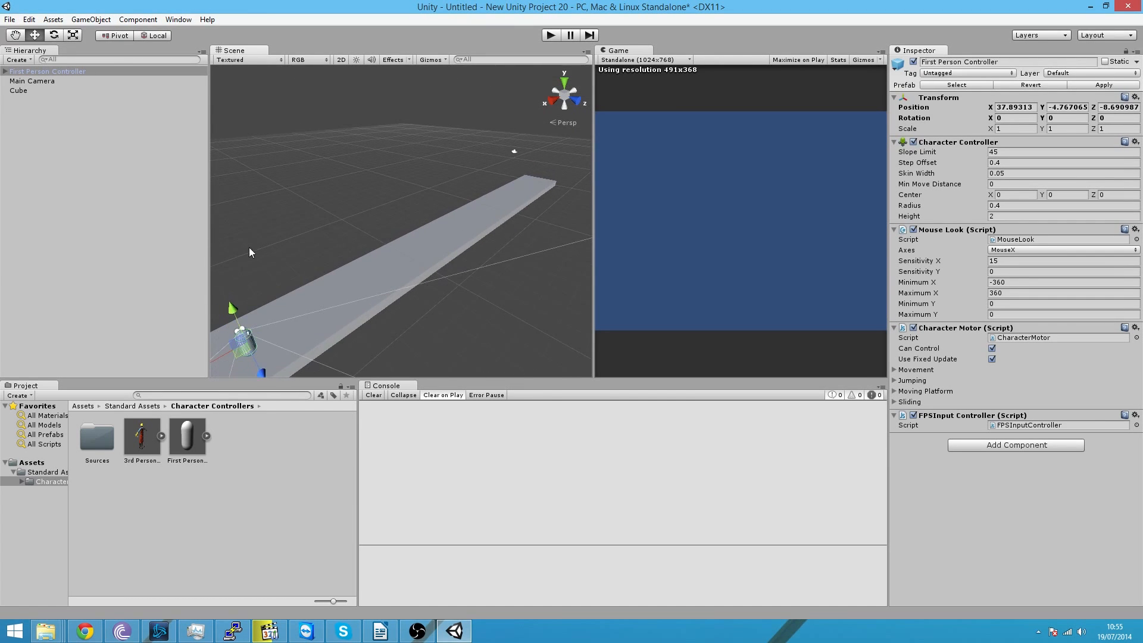
- Create a cube on the platform at about X 18.93, Y -5.32, Z -9.37 and stretch it across to a Z scale of about 7.9
left_click(90, 20)
mouse_move(119, 60)
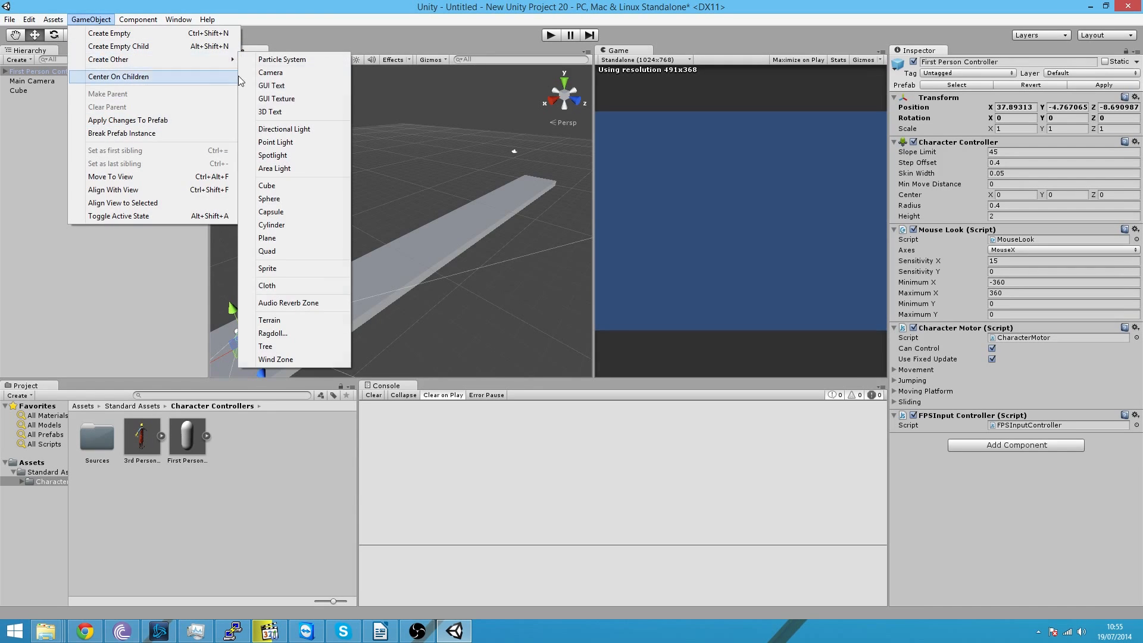
left_click(274, 185)
left_click_drag(398, 219, 464, 275)
mouse_move(439, 220)
left_mouse_down()
mouse_move(442, 194)
mouse_move(441, 204)
left_mouse_up()
left_click(68, 36)
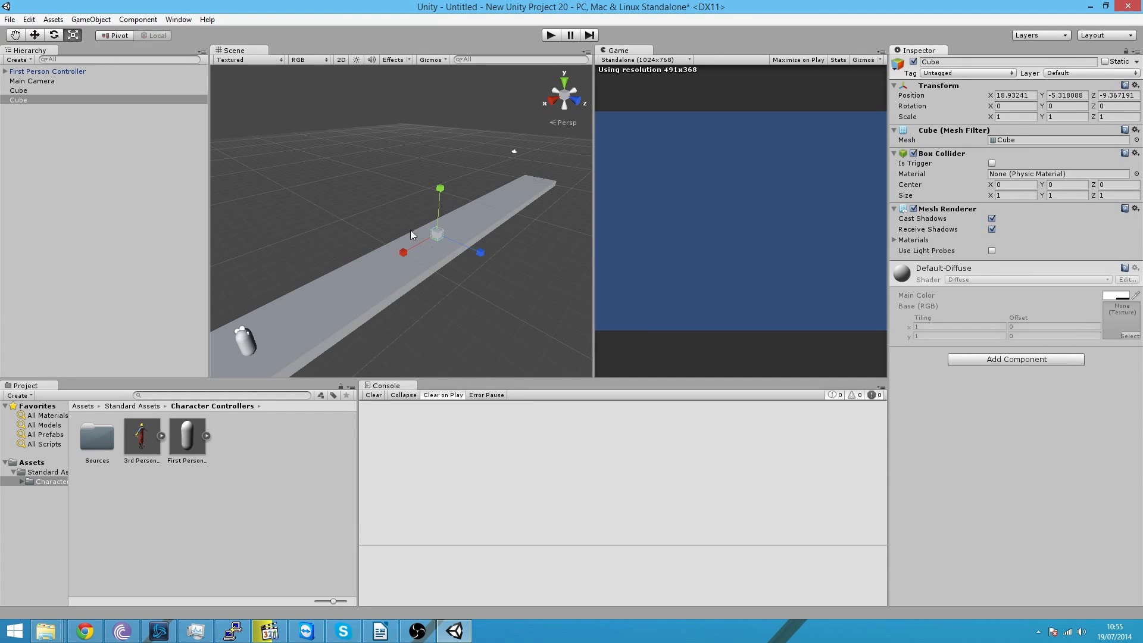
left_click_drag(475, 254, 704, 352)
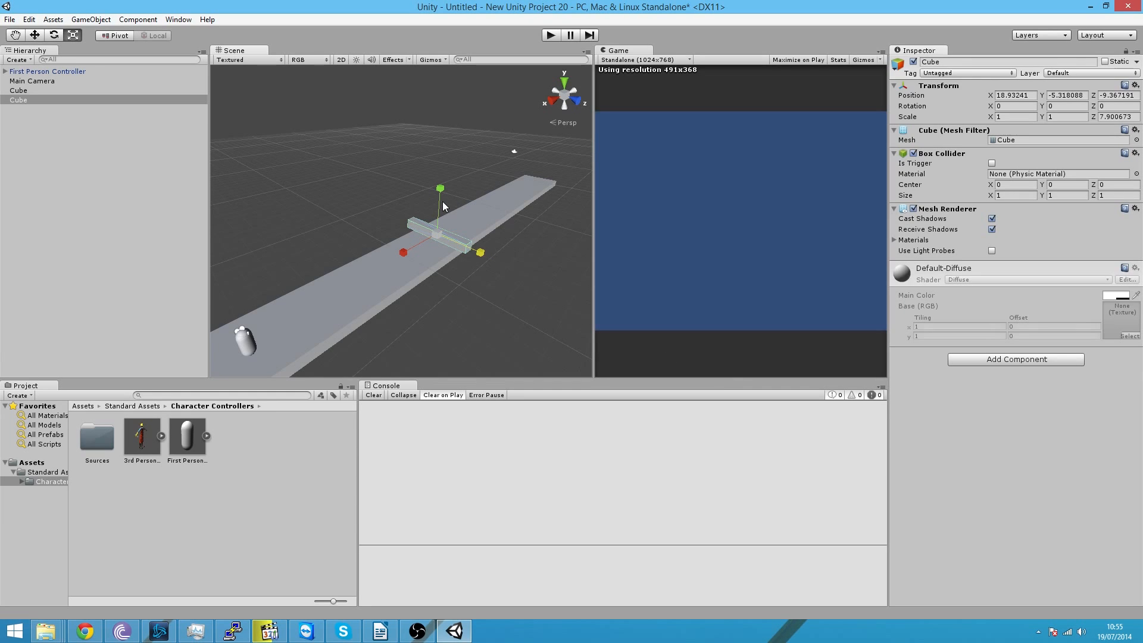
- Duplicate the crosswise bar and move the copy along the platform toward the First Person Controller
left_click(53, 100)
right_click(53, 100)
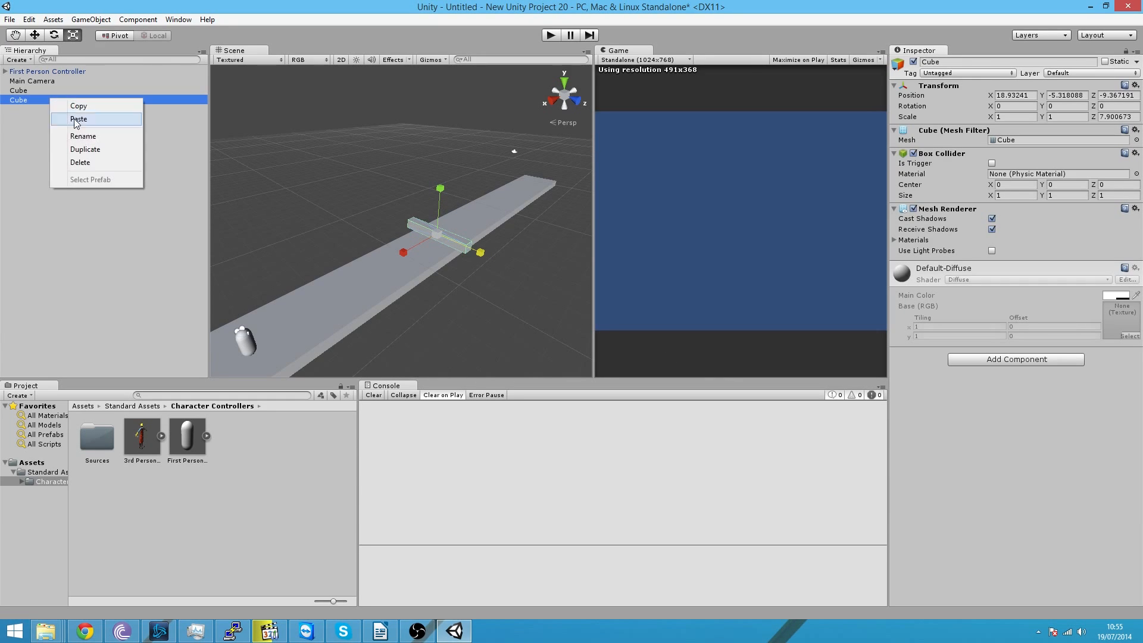
left_click(94, 153)
left_click(35, 36)
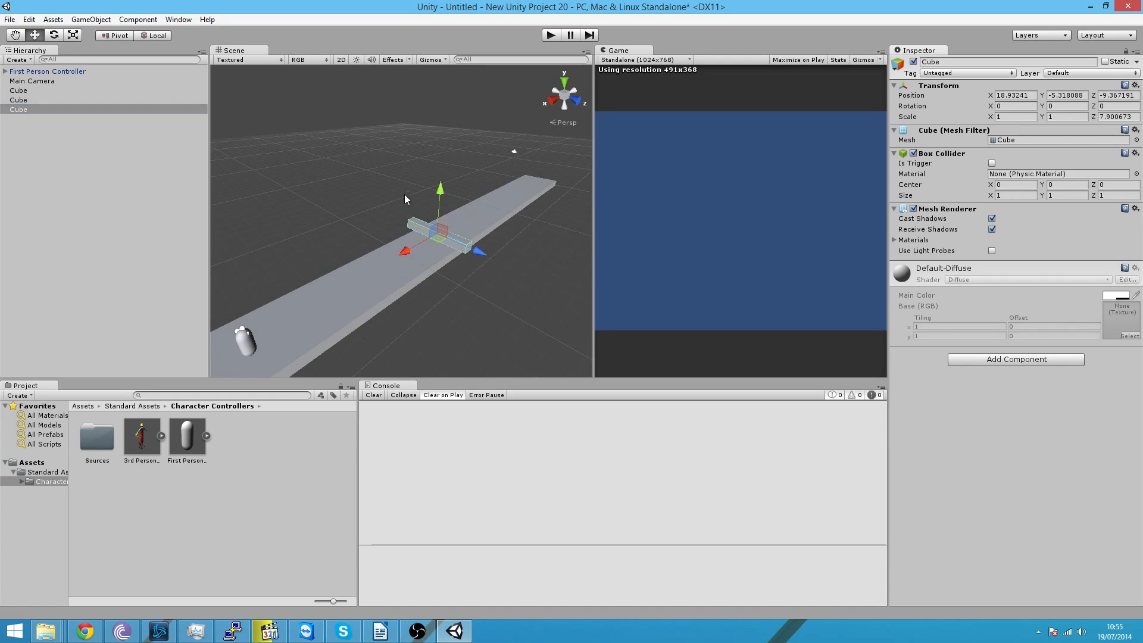
left_click_drag(412, 251, 376, 275)
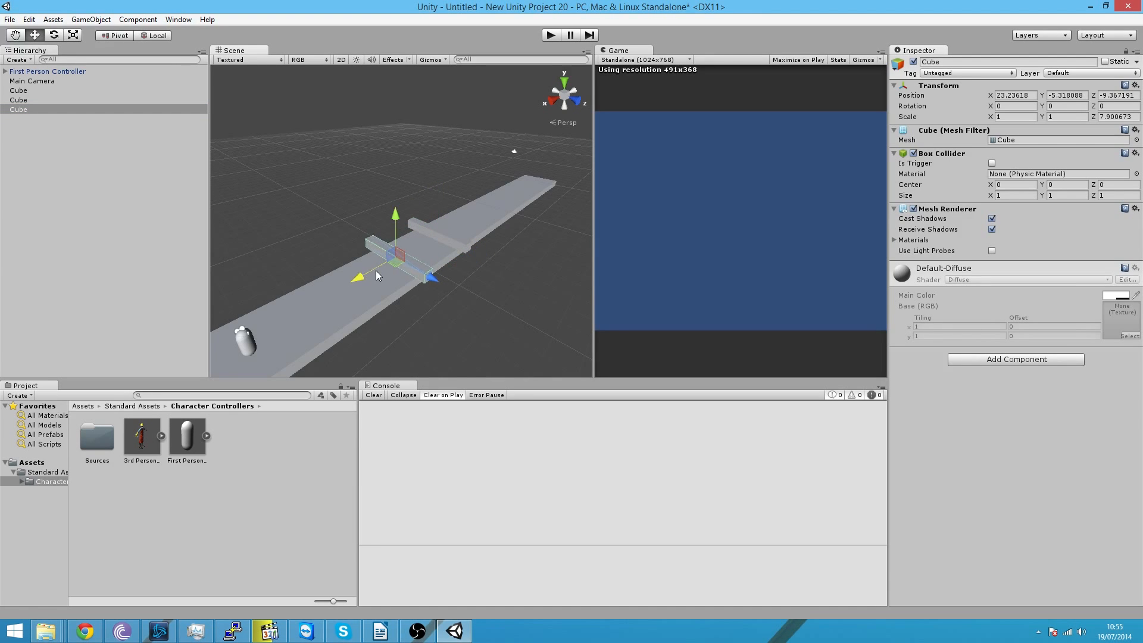
- Duplicate both crosswise bars together and move the copies along X toward the far end of the platform
left_click(66, 101, "ctrl")
right_click(71, 105)
left_click(94, 153)
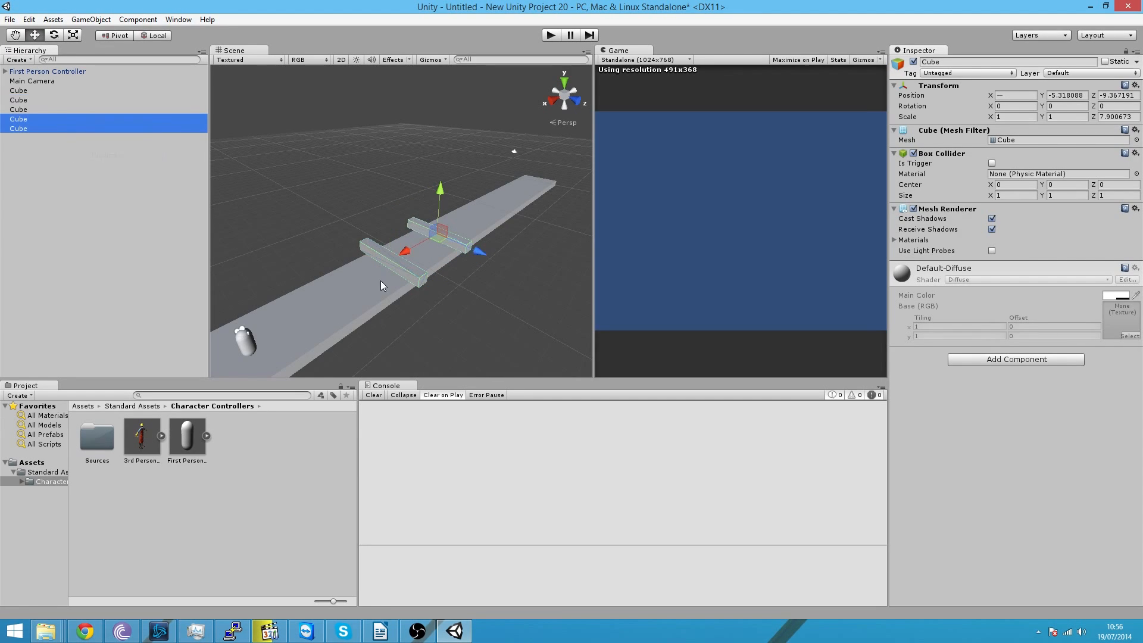
left_click_drag(406, 252, 480, 215)
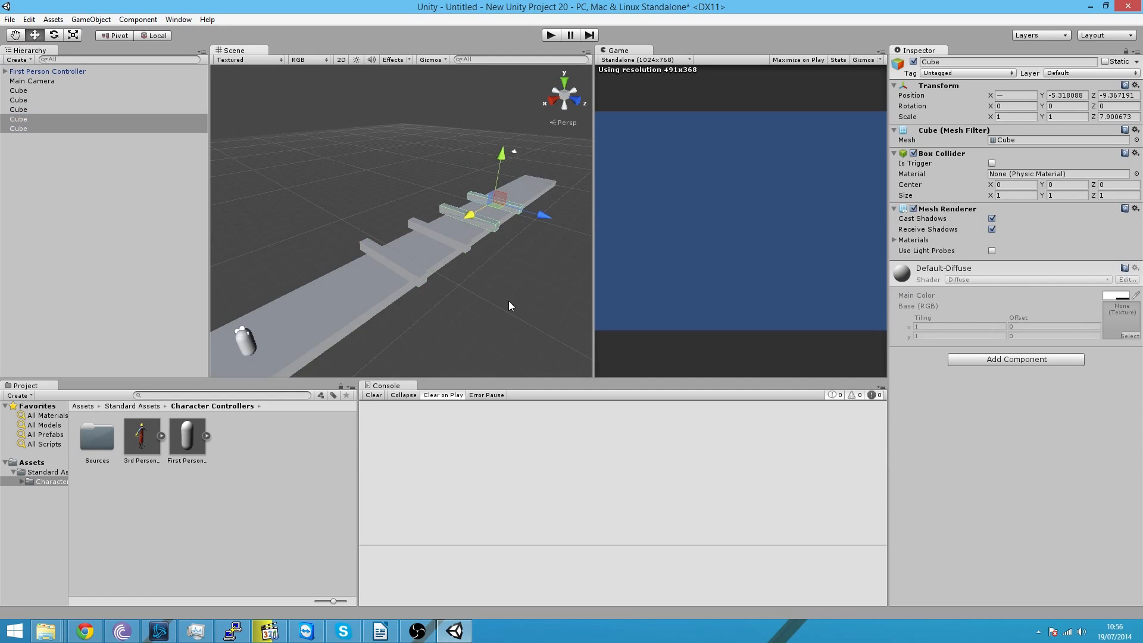
- Save the scene as "Niveau 2" in the project's Assets folder
scroll(508, 301, "down", 2)
middle_click_drag(508, 301, 592, 238)
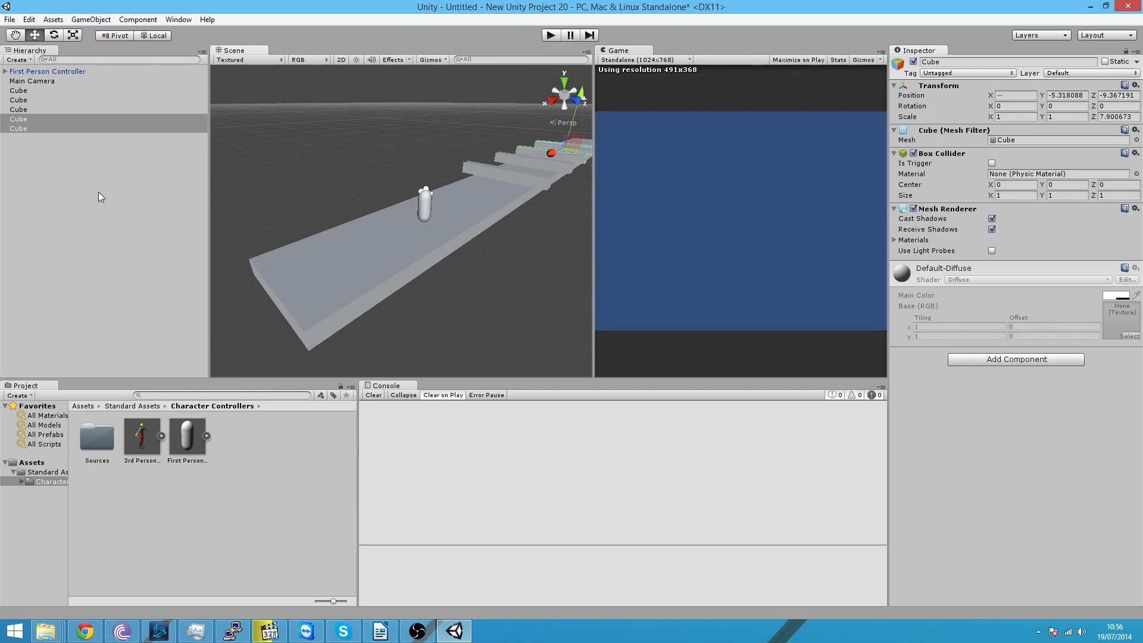
left_click(90, 406)
left_click(17, 17)
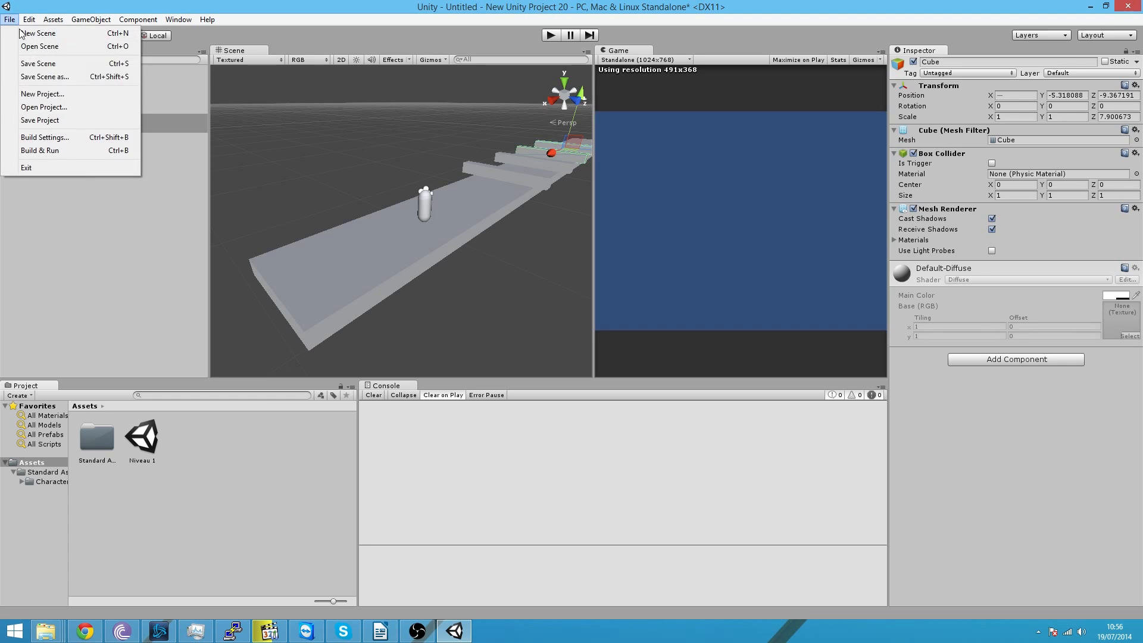
left_click(27, 64)
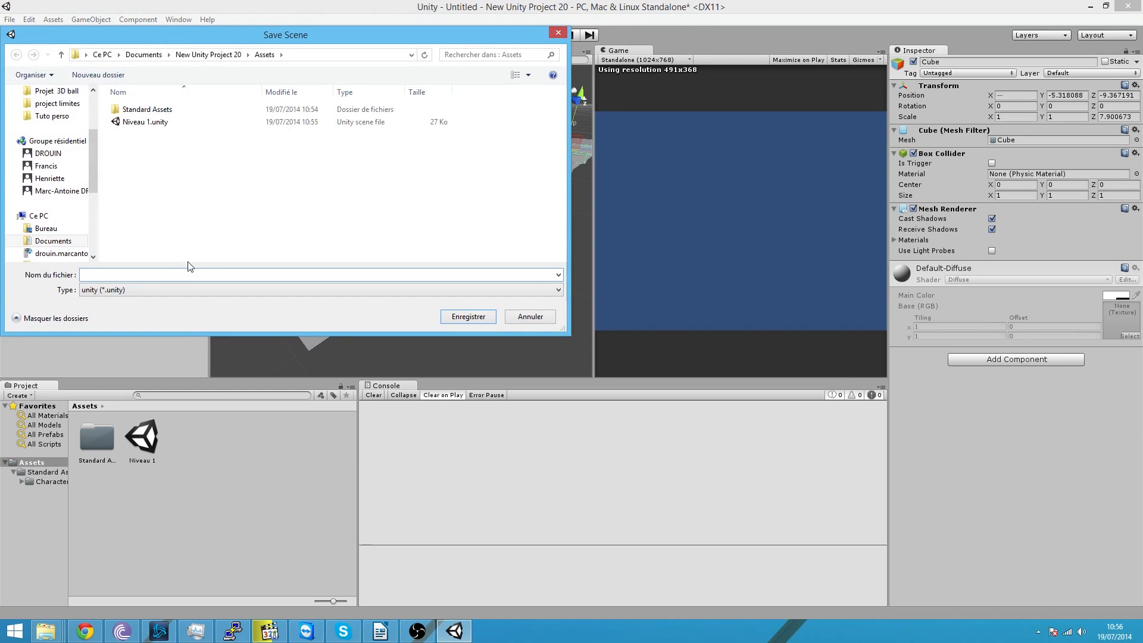
type("Niveau 2")
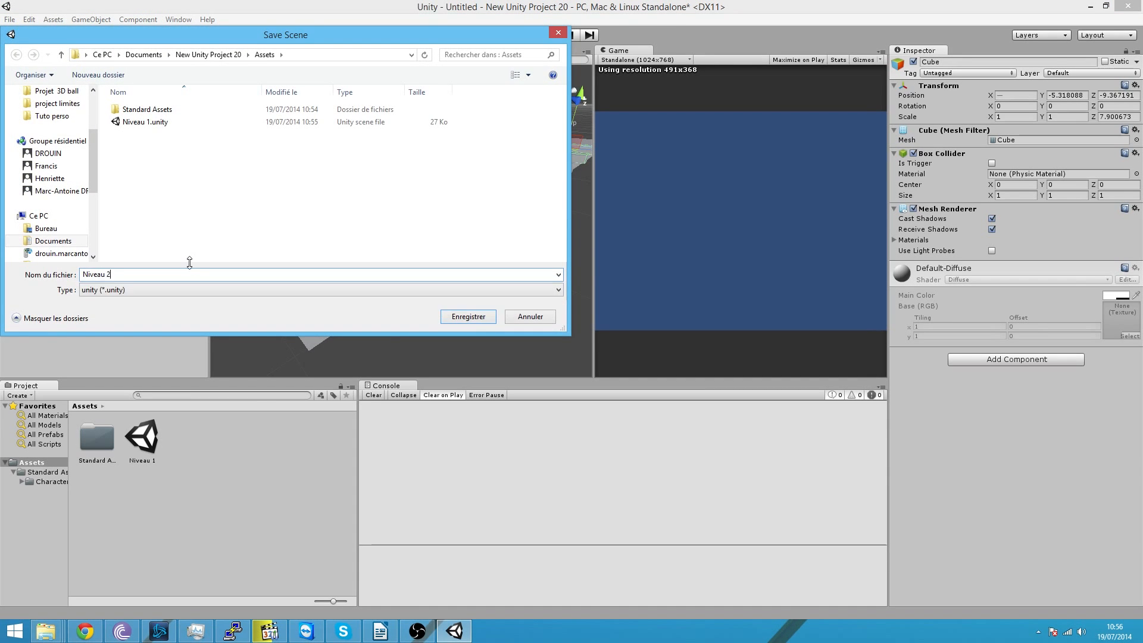
left_click(455, 317)
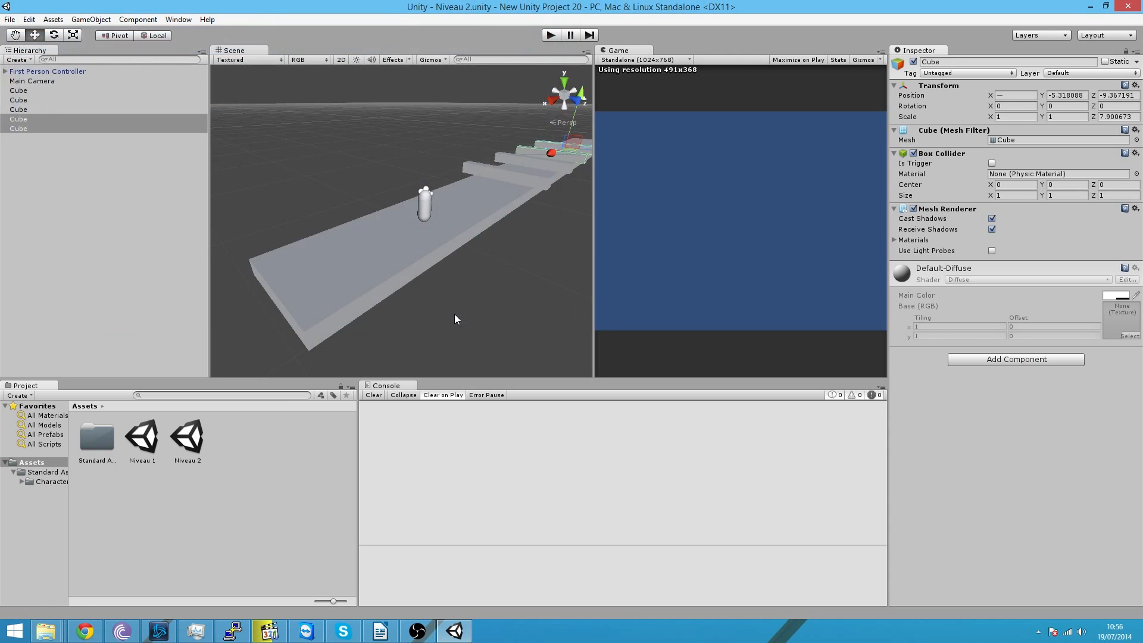
- Switch between the Niveau 1 and Niveau 2 scenes to compare them, finishing with Niveau 2 open
middle_click_drag(415, 230, 345, 234)
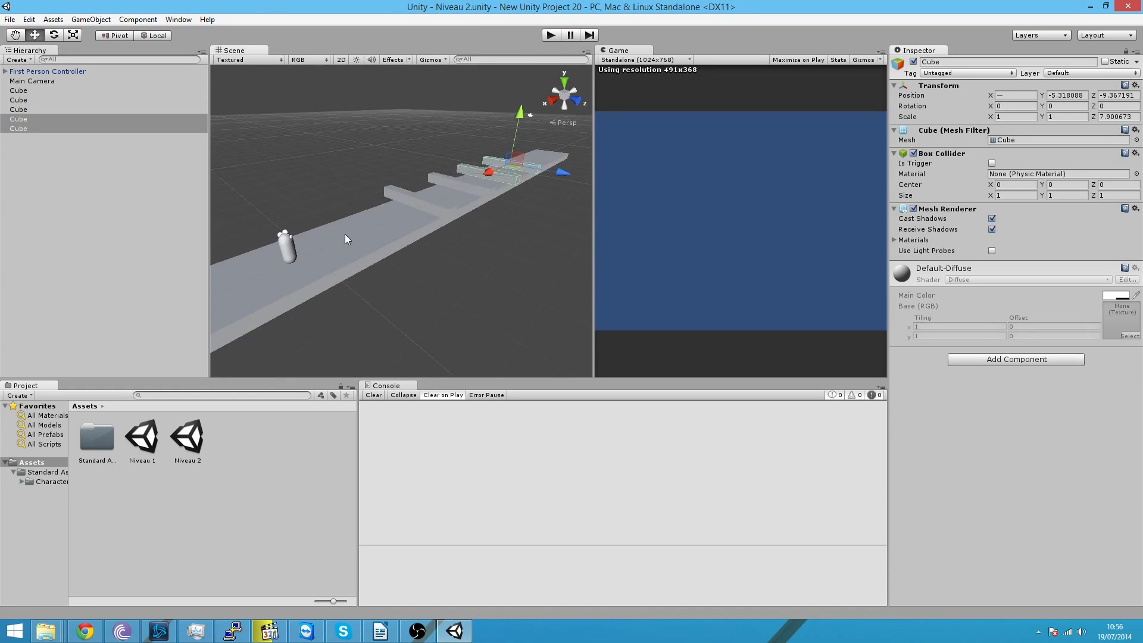
scroll(346, 234, "down", 5)
middle_click_drag(421, 107, 361, 165)
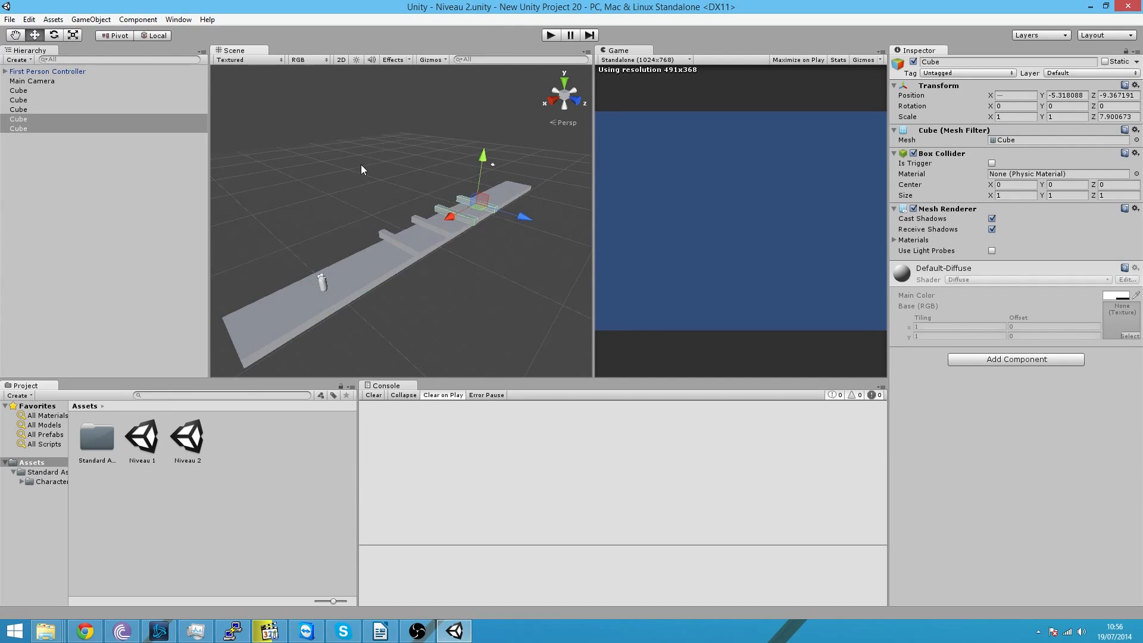
double_click(153, 434)
double_click(174, 435)
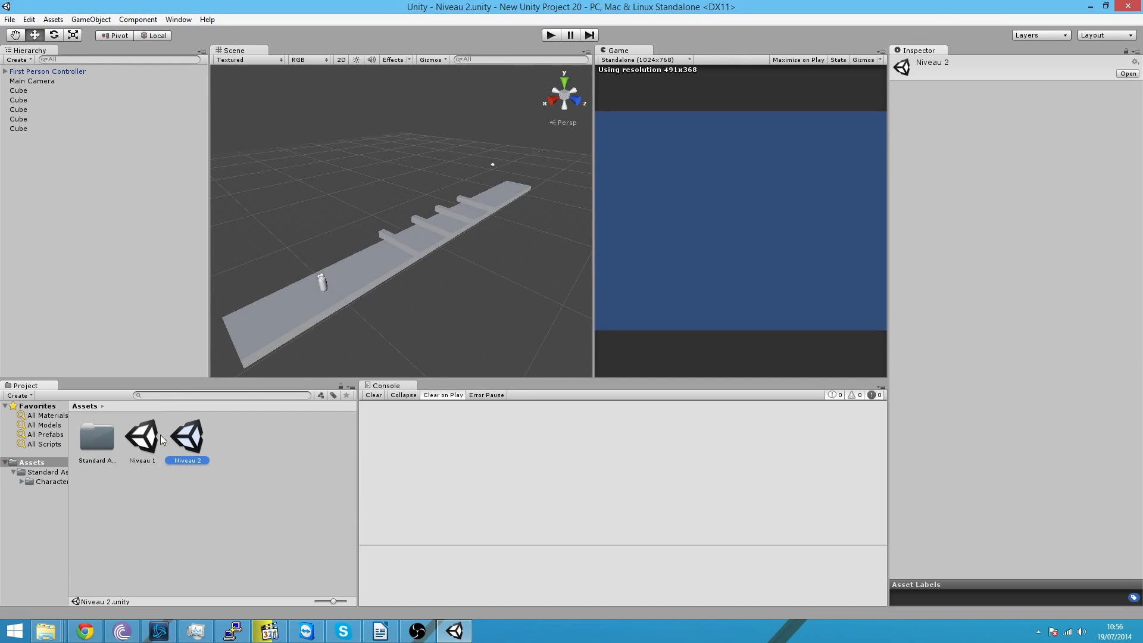
double_click(157, 440)
double_click(178, 441)
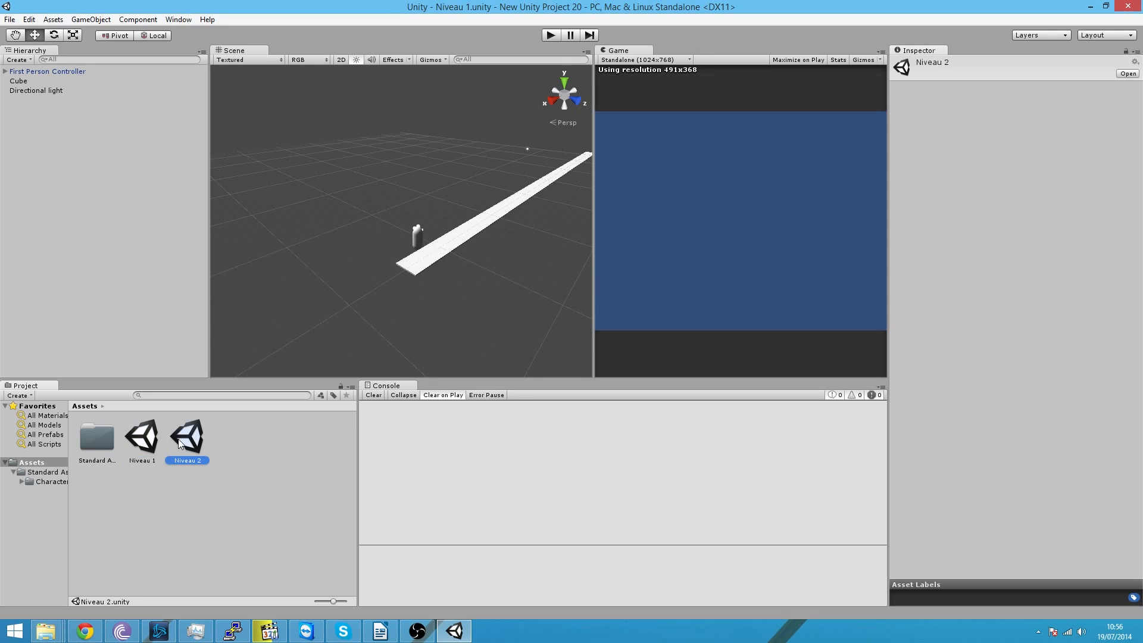
- Add a directional light to the Niveau 2 scene and save the scene
left_click(90, 20)
mouse_move(143, 60)
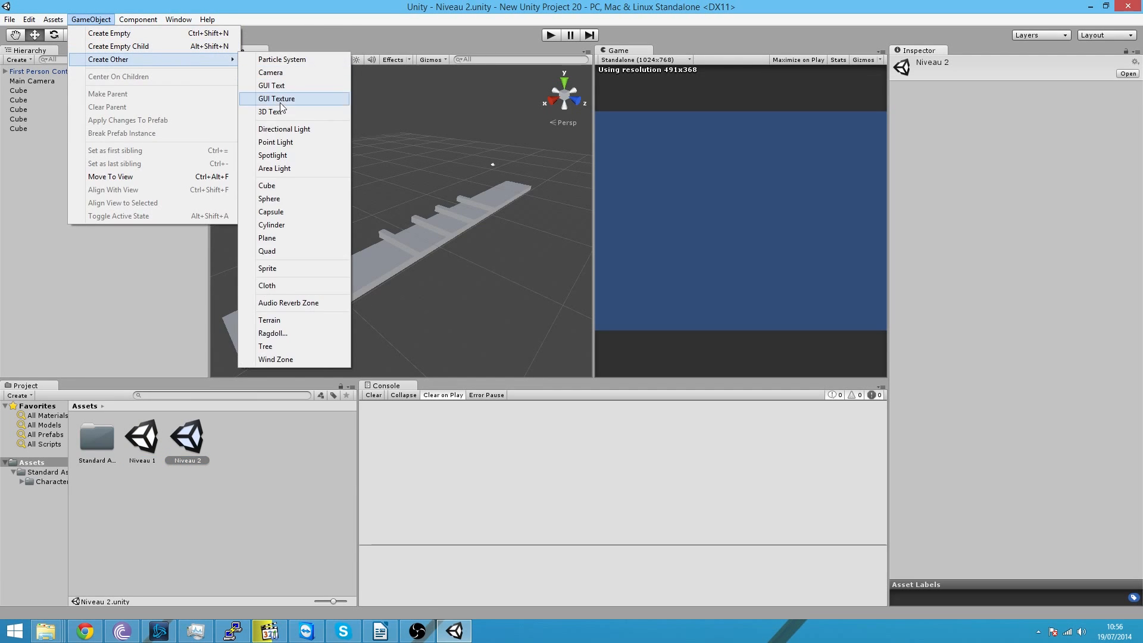
left_click(284, 128)
left_click(10, 19)
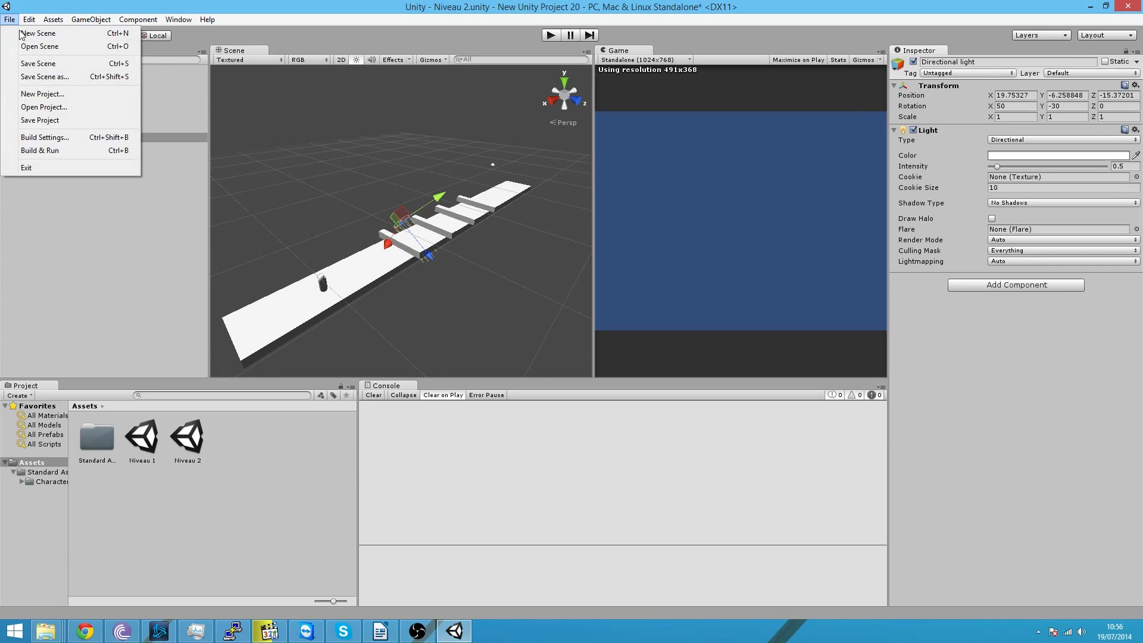
left_click(53, 64)
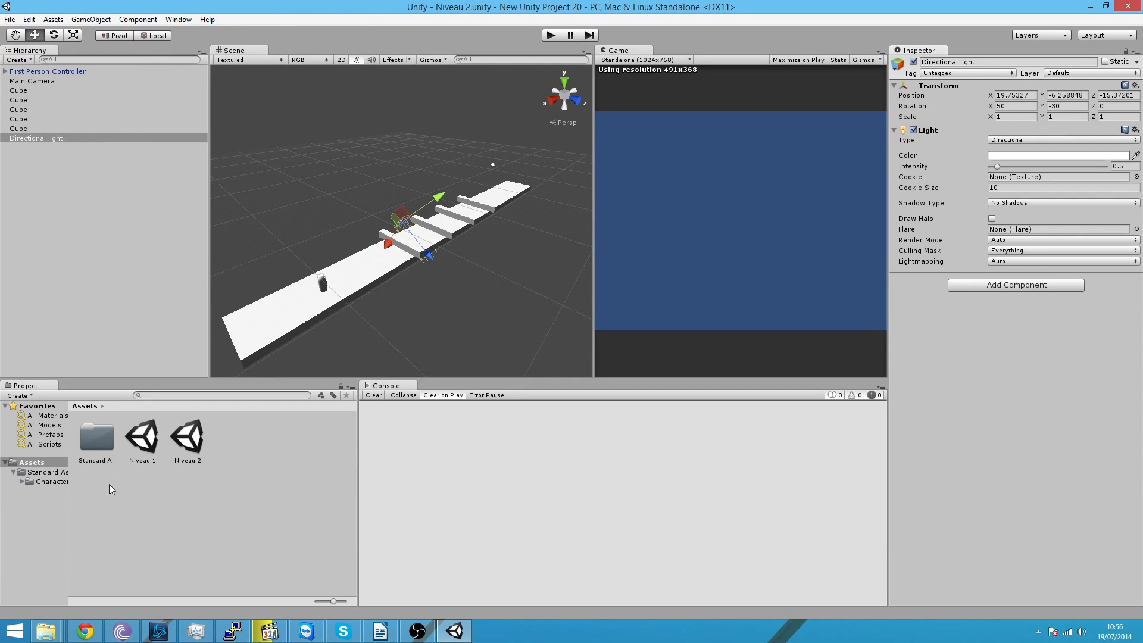
- Open the Niveau 1 scene and select its platform cube
double_click(153, 429)
middle_click_drag(324, 214, 273, 250)
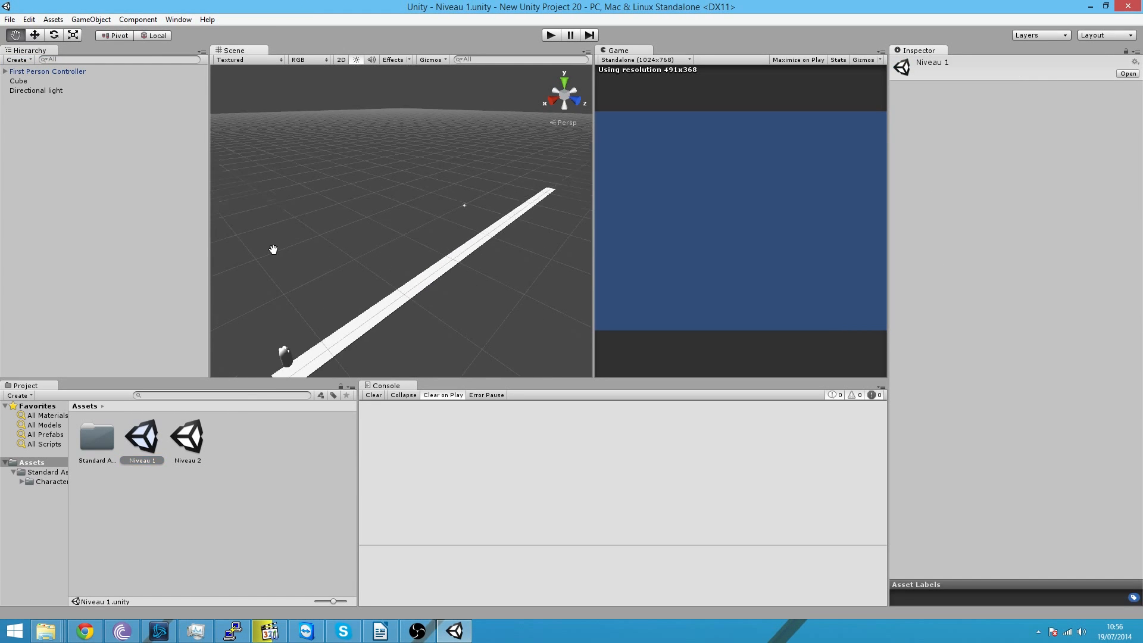
scroll(273, 249, "down", 4)
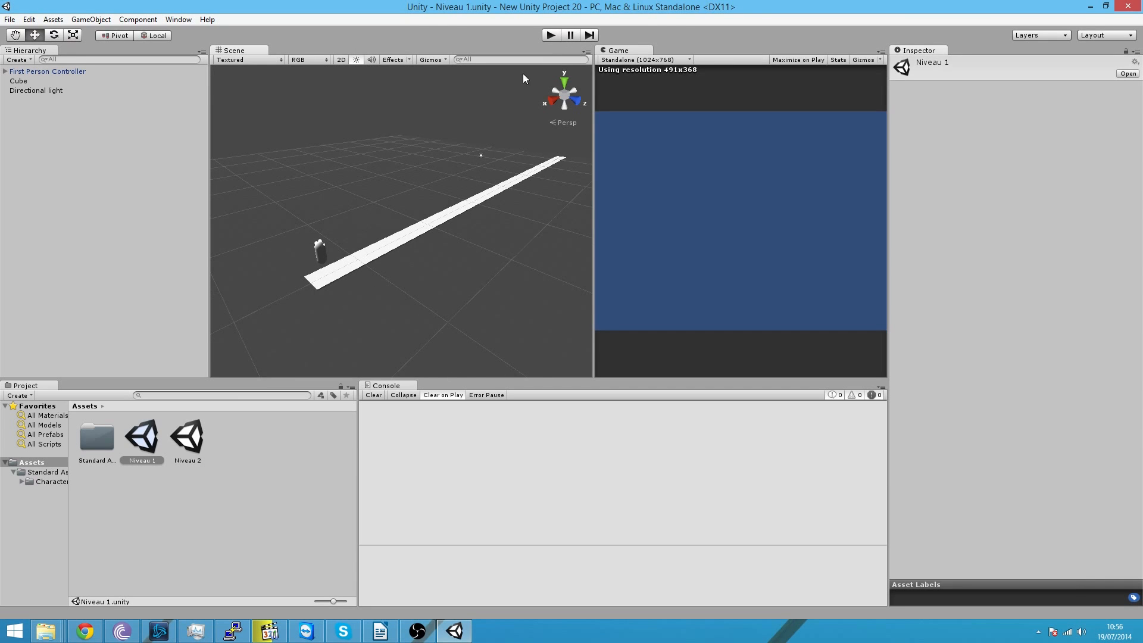
middle_click_drag(452, 156, 363, 232)
scroll(442, 206, "up", 3)
middle_click_drag(442, 206, 393, 261)
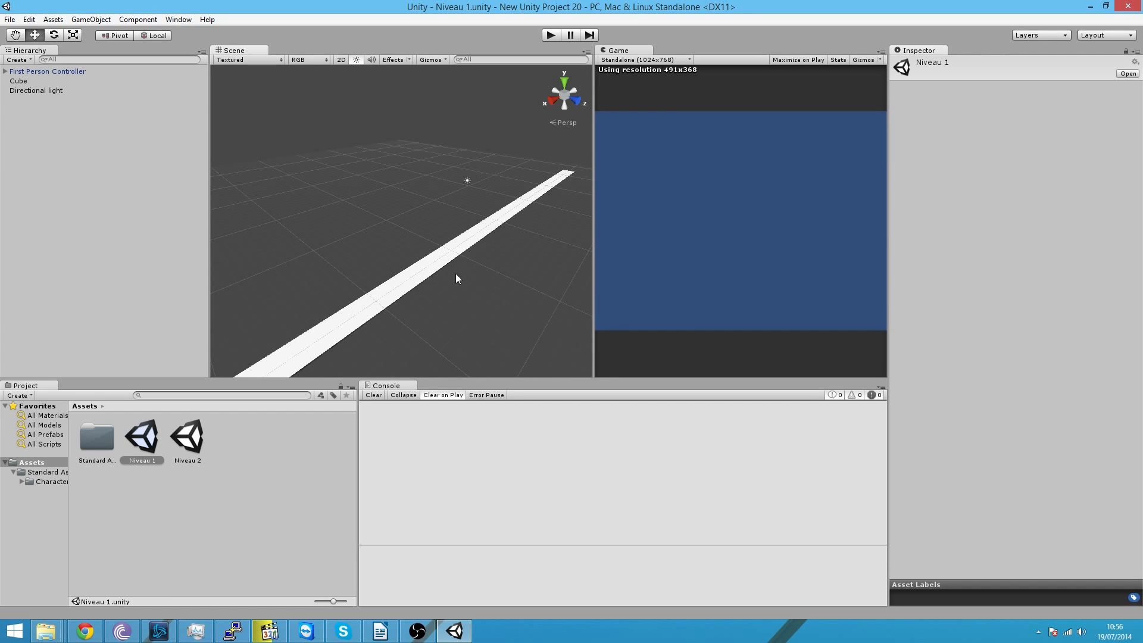
left_click(439, 257)
mouse_move(391, 248)
middle_mouse_down()
mouse_move(390, 199)
mouse_move(390, 242)
middle_mouse_up()
scroll(390, 201, "up", 2)
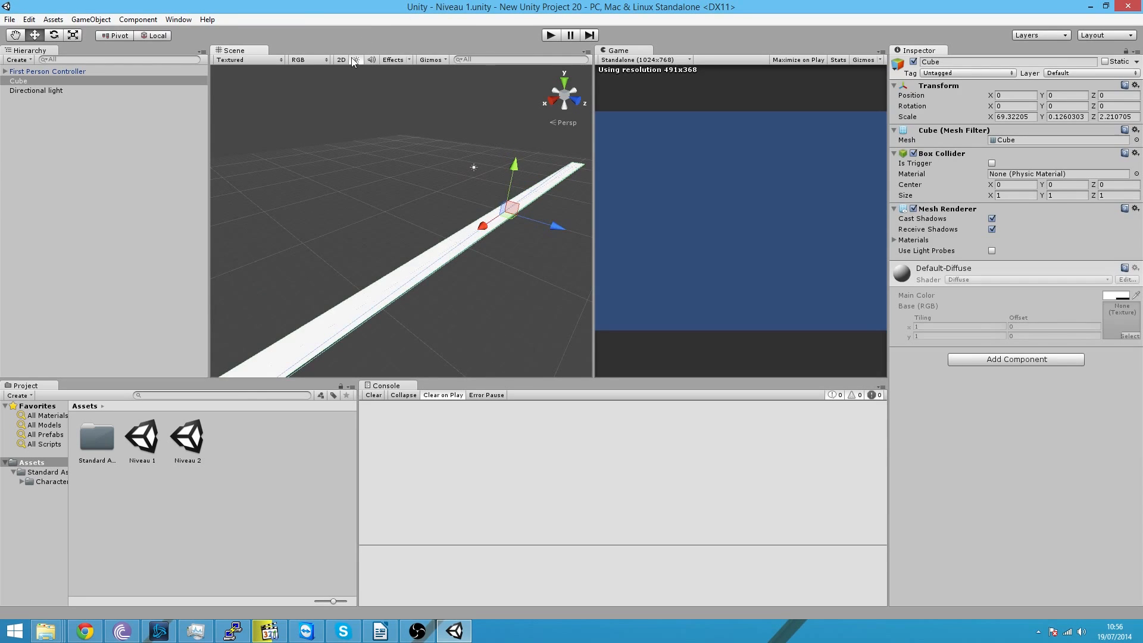
- Create a cube around the Niveau 1 platform at about X 18.96, Y 0.69, Z 0.11 and scale it uniformly to about 6.68
left_click(91, 19)
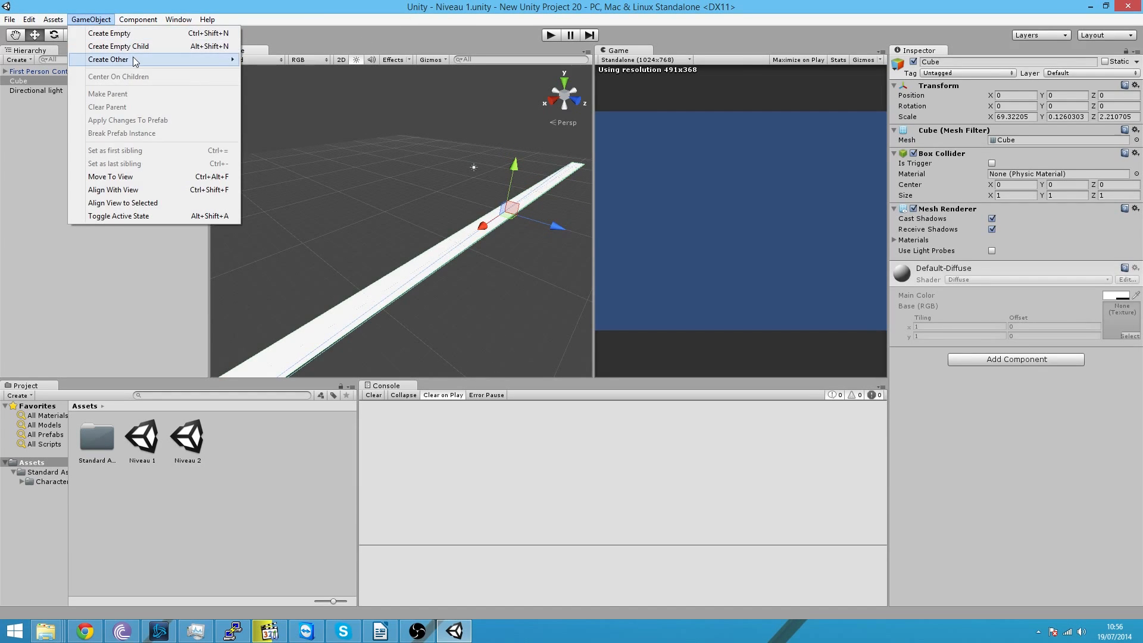
mouse_move(134, 59)
left_click(284, 185)
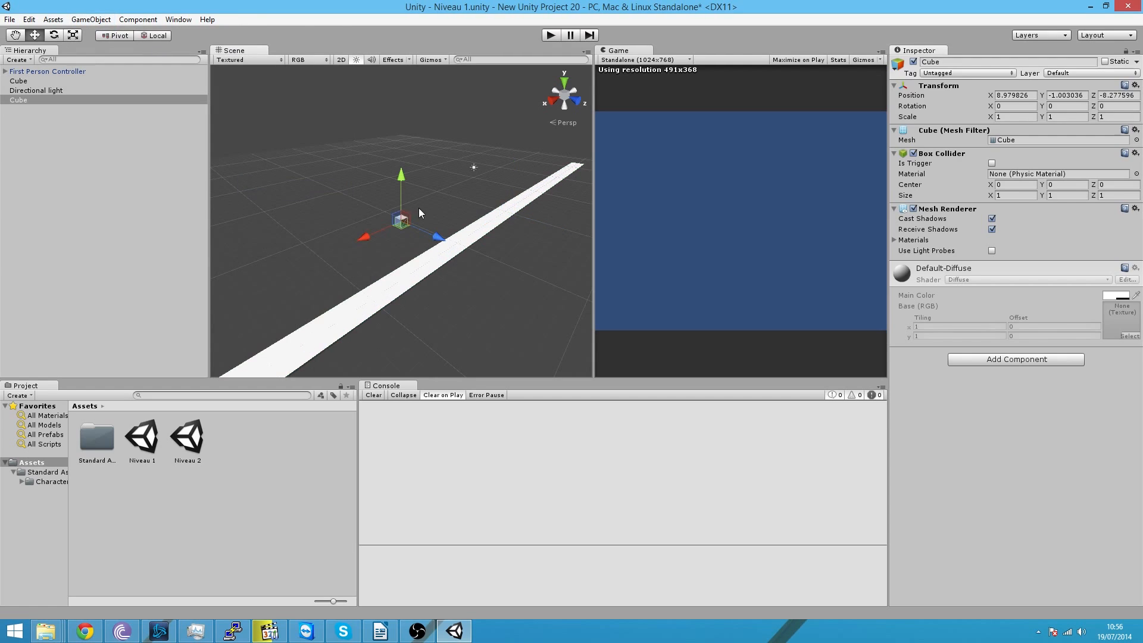
left_click_drag(400, 219, 397, 309)
middle_click_drag(397, 309, 458, 167)
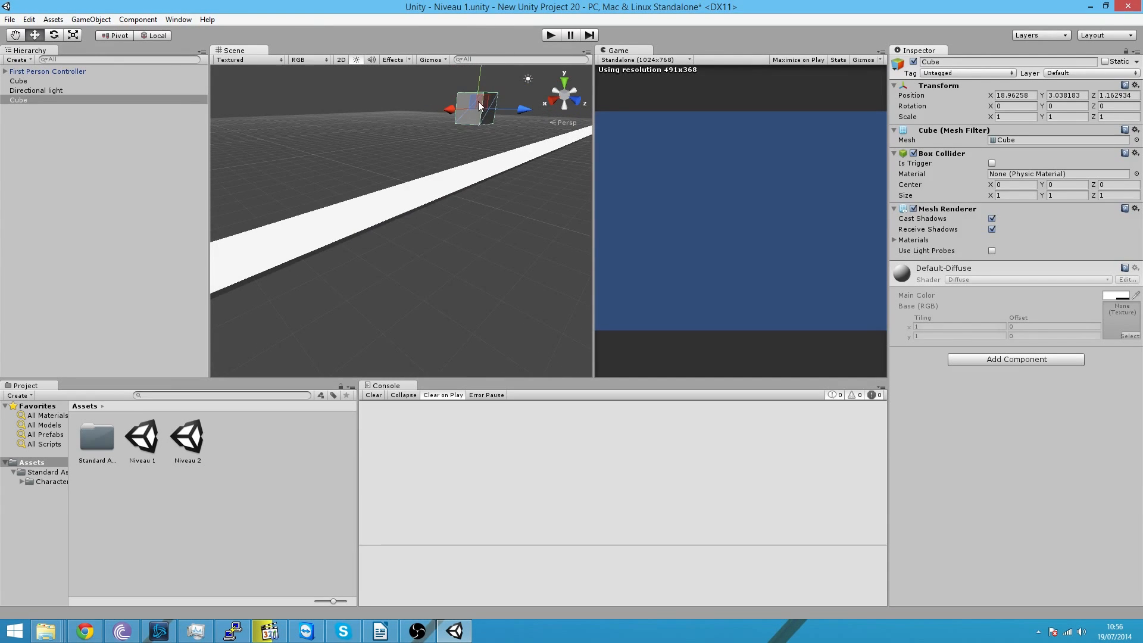
left_click_drag(479, 106, 768, 155)
left_click(430, 82)
left_click(430, 103)
left_click(72, 35)
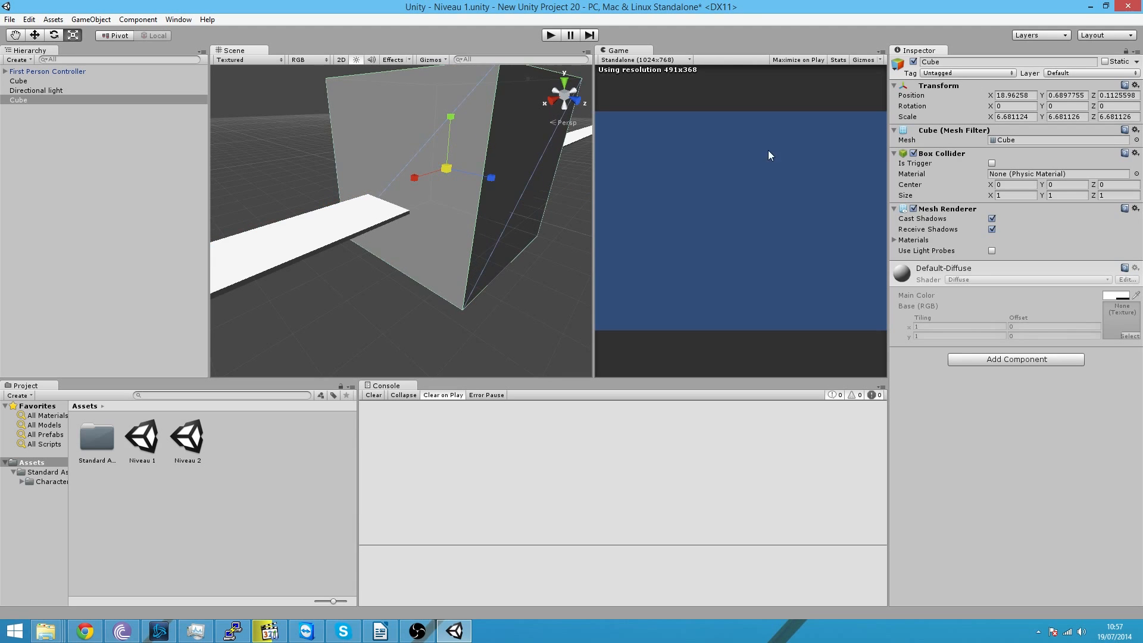
- Disable the large cube's Mesh Renderer and make its Box Collider a trigger
mouse_move(331, 155)
left_mouse_down("alt")
mouse_move(341, 251)
mouse_move(330, 148)
left_mouse_up("alt")
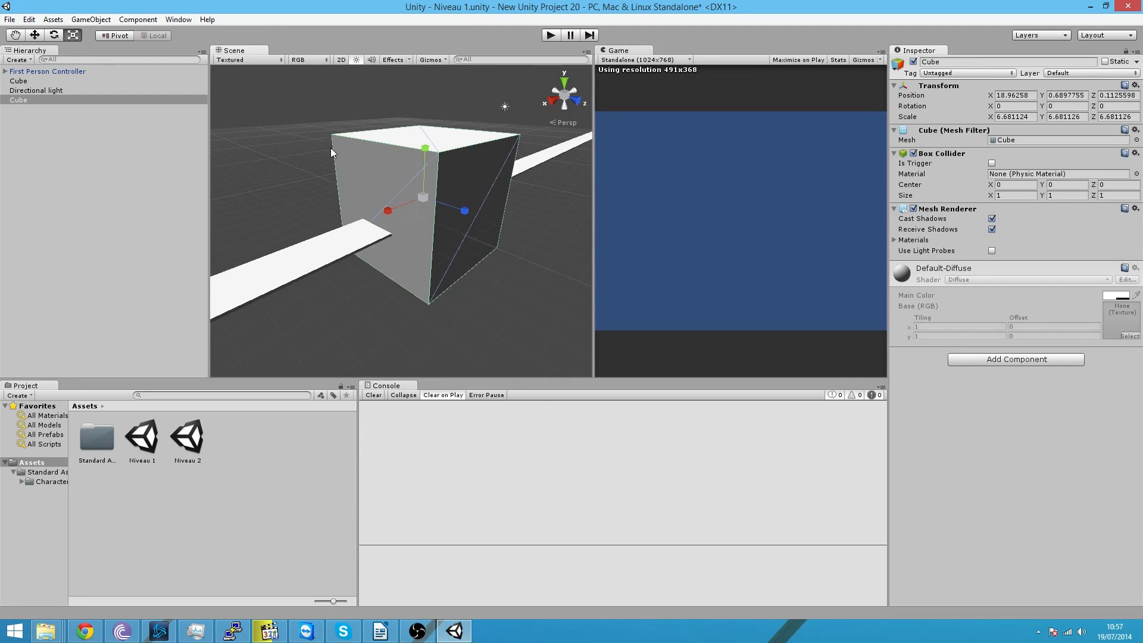
left_click(913, 209)
left_click(992, 163)
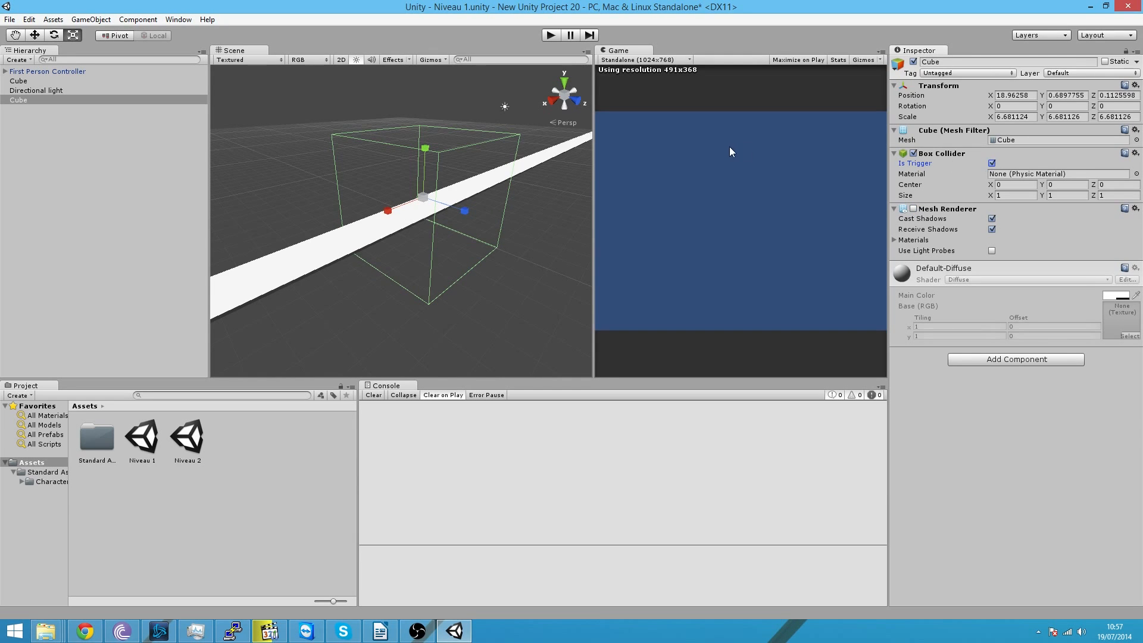
- Create a C# script named chargement_de_niveau in the Assets folder
right_click(219, 476)
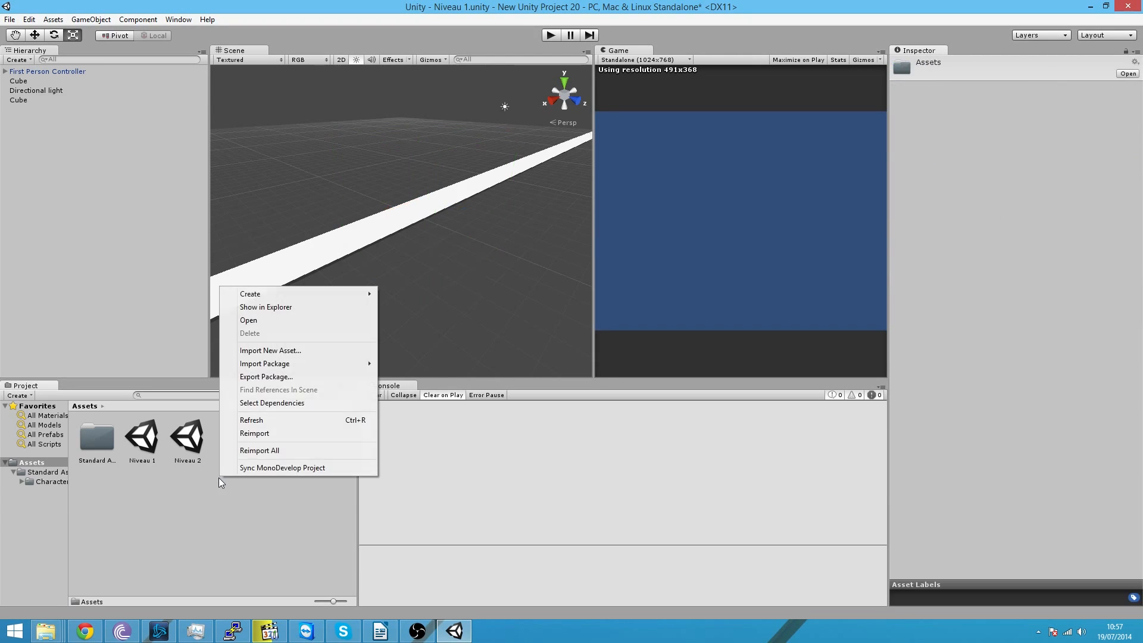
mouse_move(302, 293)
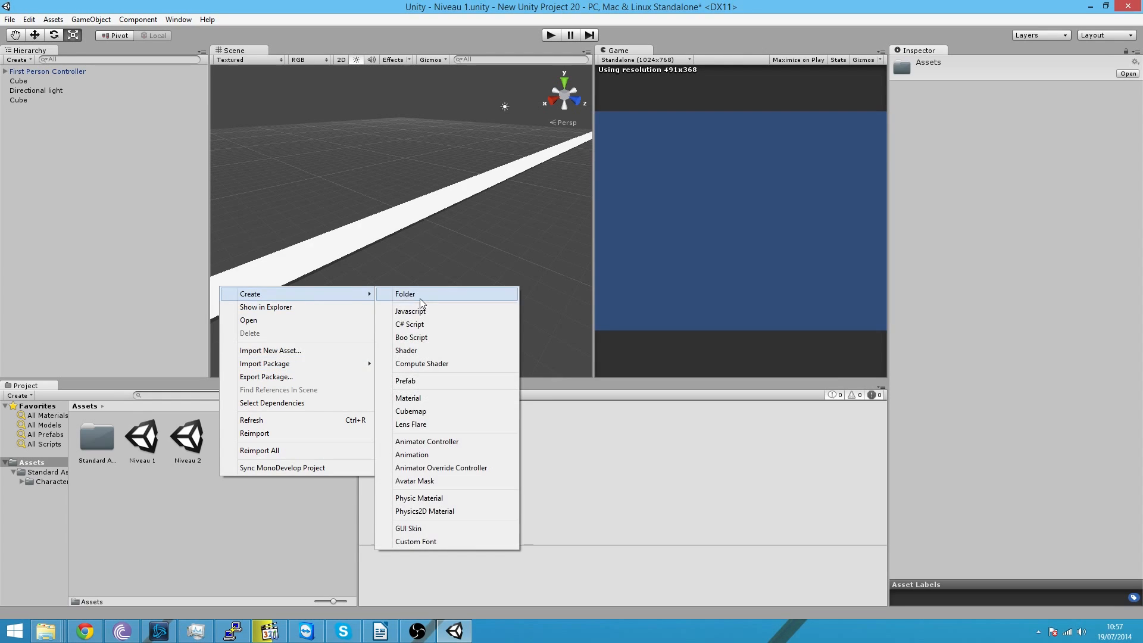
left_click(441, 324)
type("char")
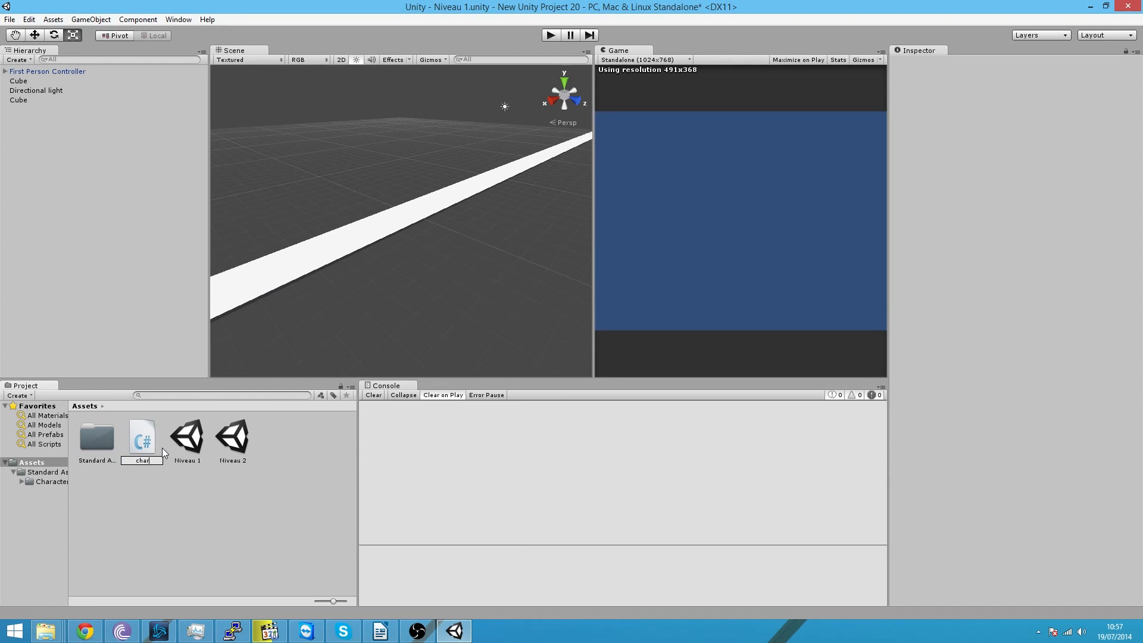
type("gement_de_")
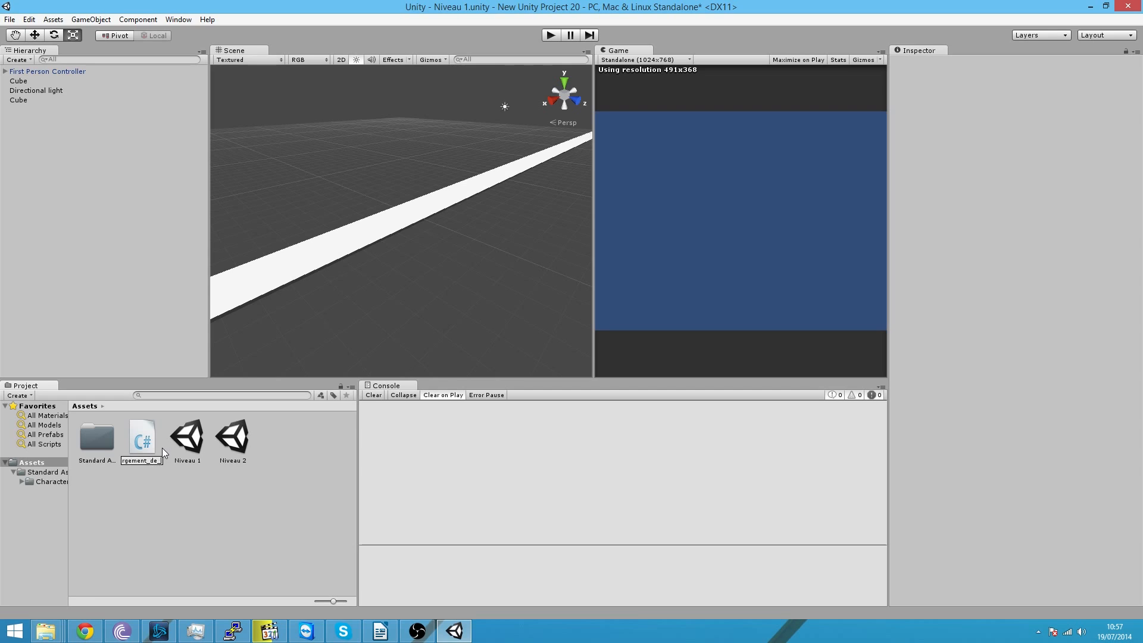
type("niveau")
key("Return")
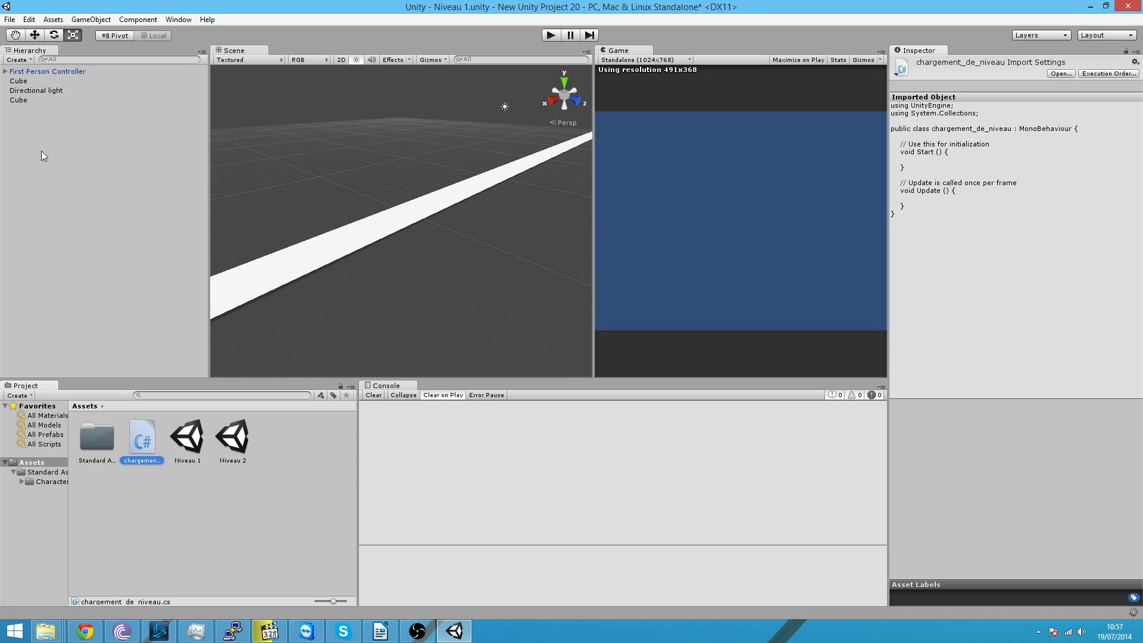
- Rename the invisible trigger cube to findeniveau
left_click(33, 99)
right_click(24, 98)
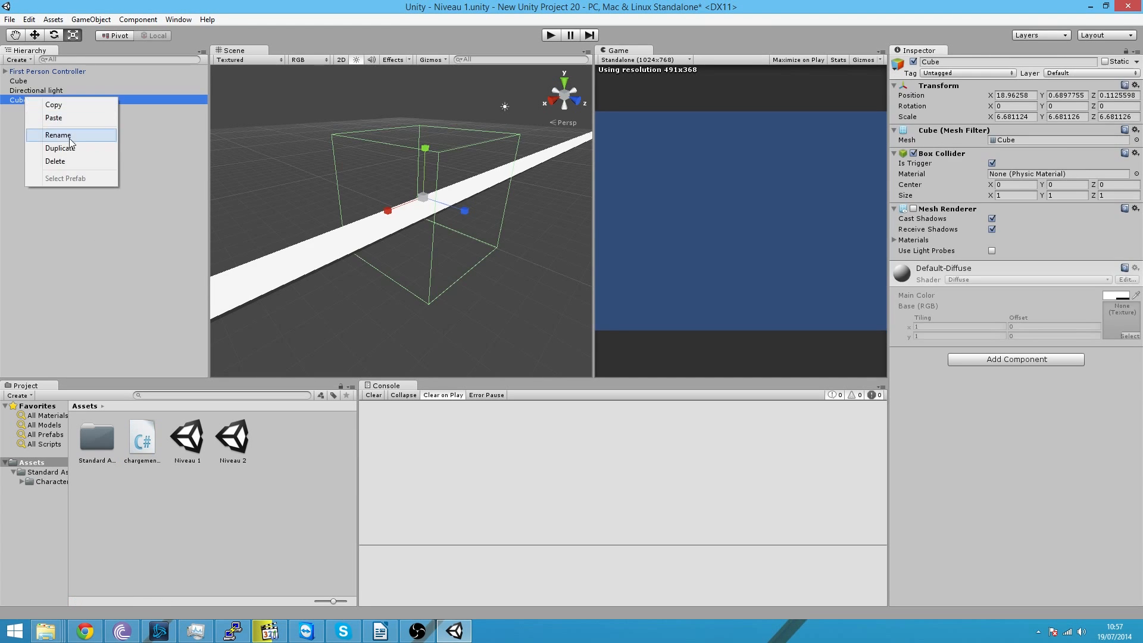
left_click(58, 136)
type("finde")
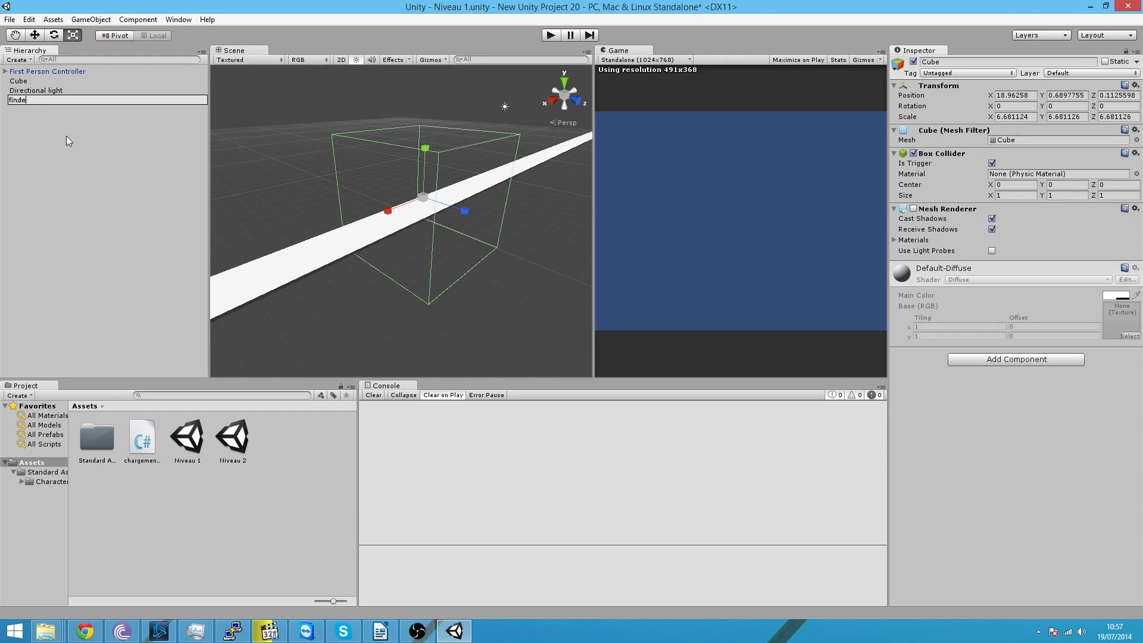
type("niveau")
key("Return")
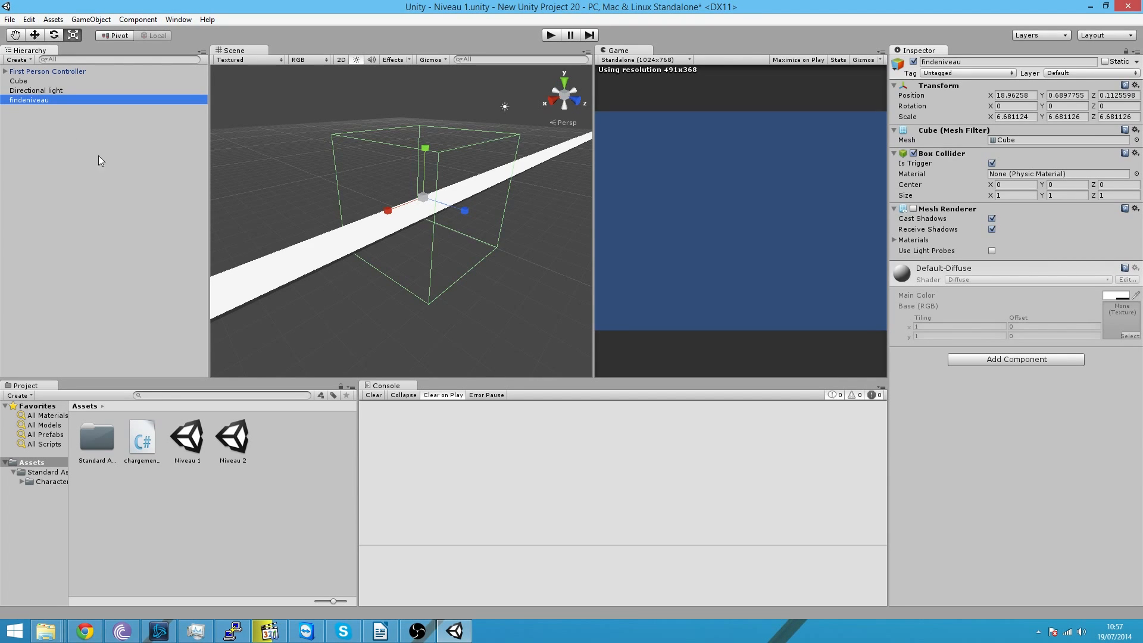
- Attach the chargement_de_niveau script to findeniveau and open the script in MonoDevelop
left_click_drag(163, 452, 63, 100)
left_click(144, 447)
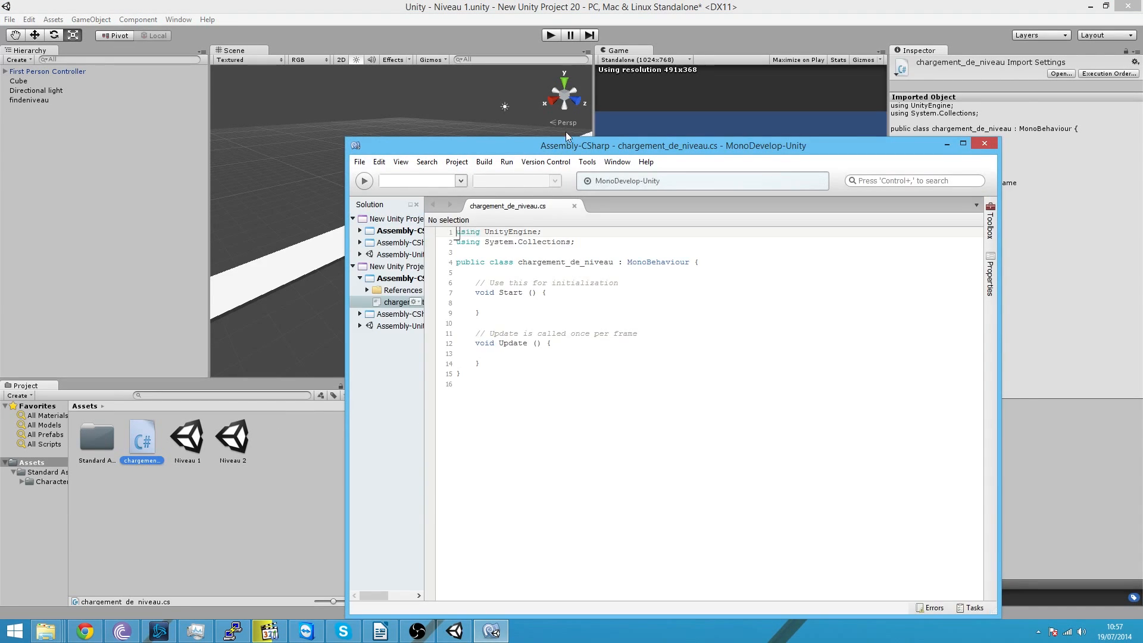
left_click_drag(549, 152, 570, 113)
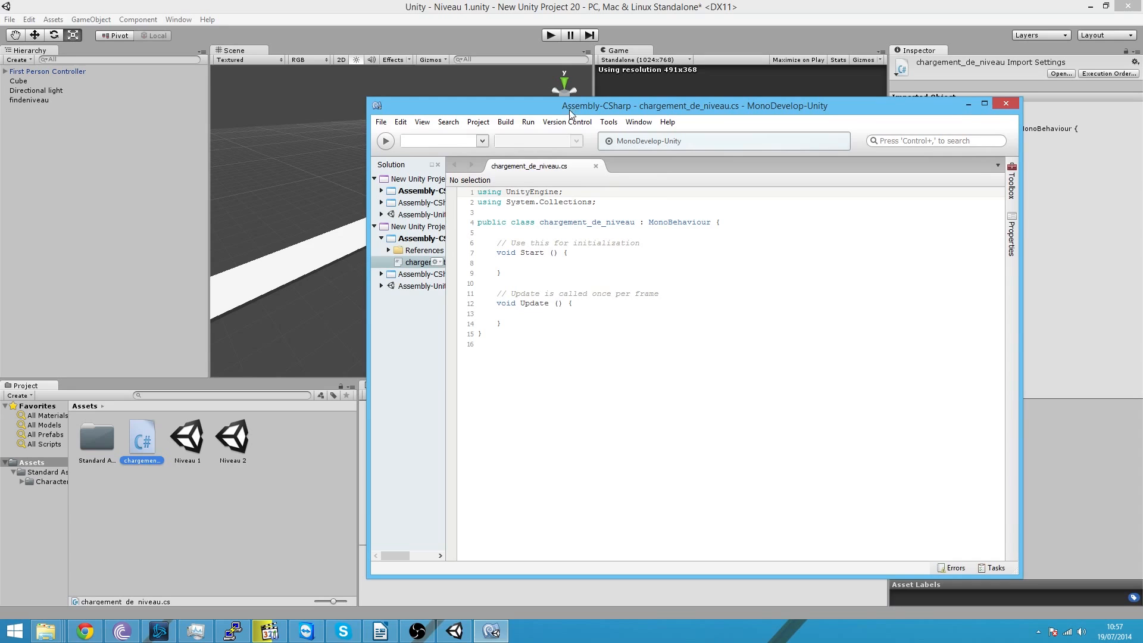
- Add an empty method void OnTriggerEnter() between the Start and Update methods
left_click(570, 273)
key("Return")
key("Return")
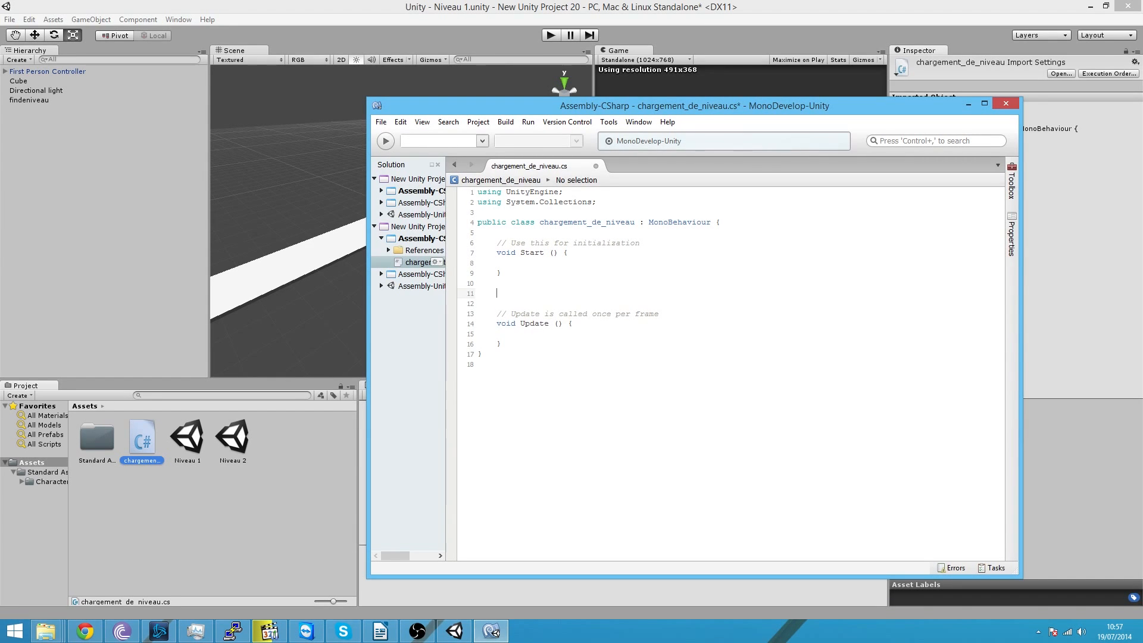
type("void OnTriggerEnter(){")
key("Return")
key("Return")
type("}")
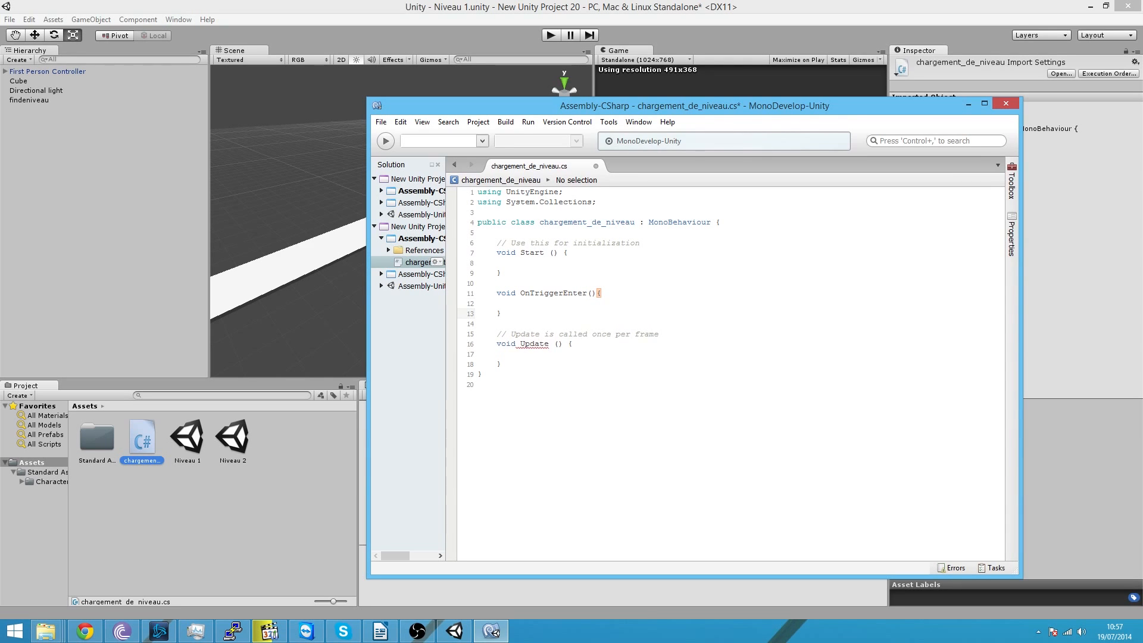
- Begin a statement inside OnTriggerEnter with Application.LoadLevel, choosing LoadLevel from the completion suggestions
left_click(515, 303)
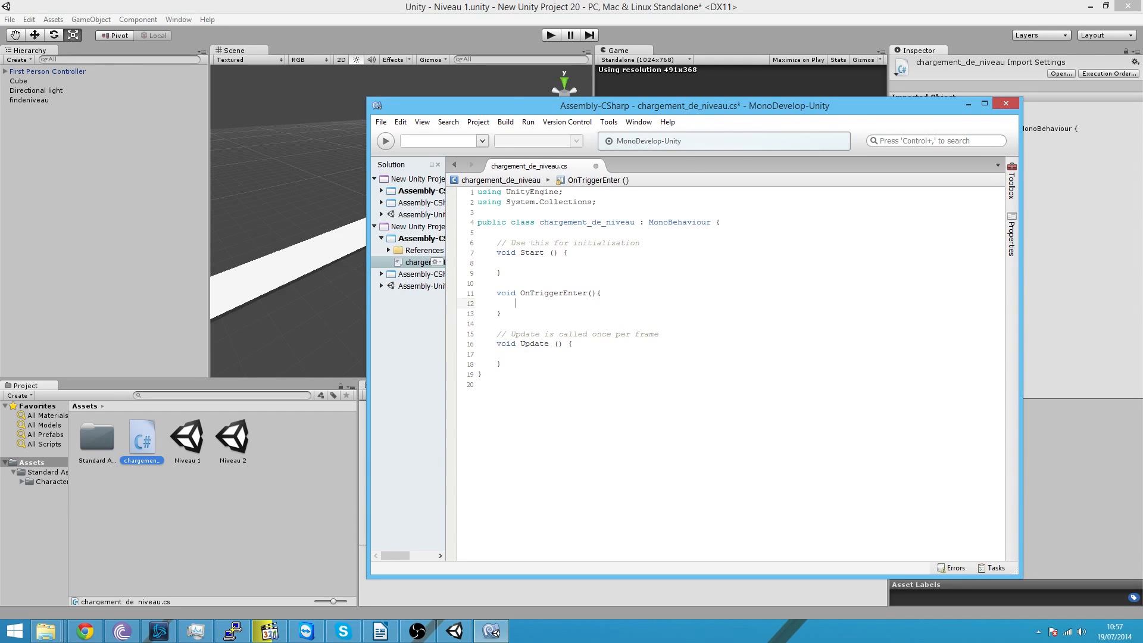
type("Application.")
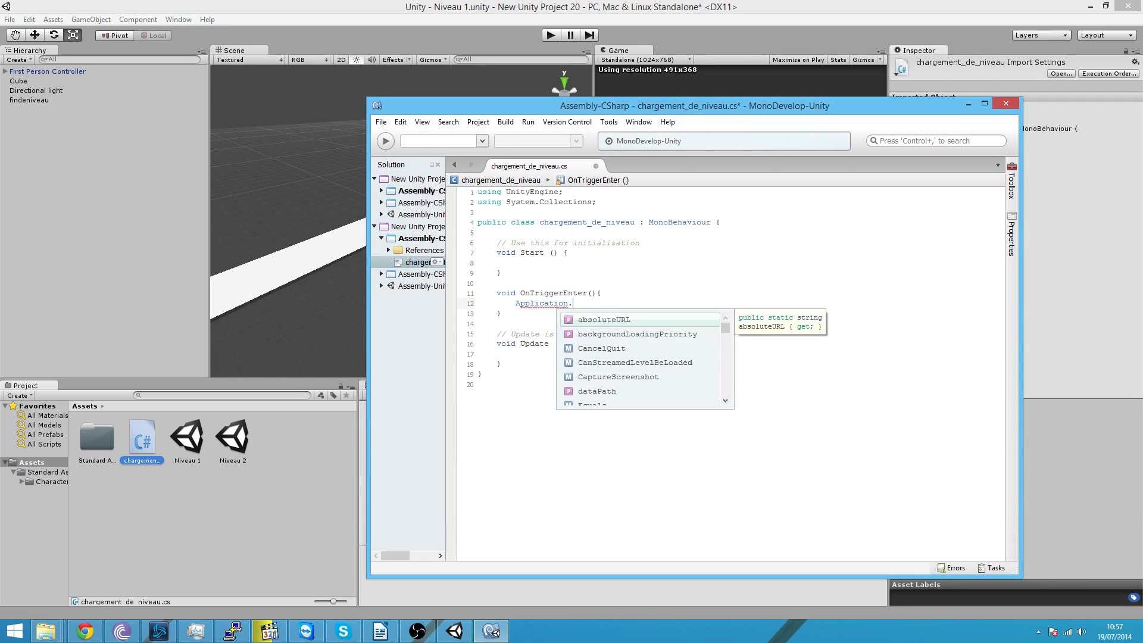
key("Down")
key("Down")
key("Down")
key("Down")
key("Down")
key("Down")
key("Down")
key("Down")
key("Down")
key("Down")
key("Down")
key("Down")
key("Down")
key("Down")
key("Down")
key("Down")
key("Down")
key("Down")
key("Down")
key("Down")
type("lo")
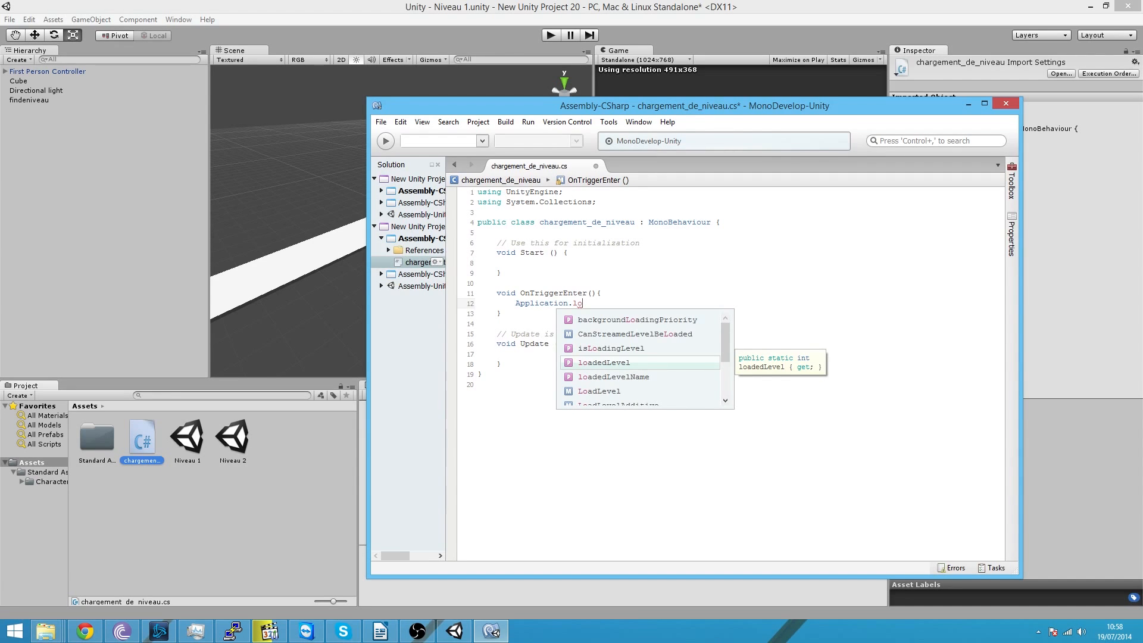
key("Down")
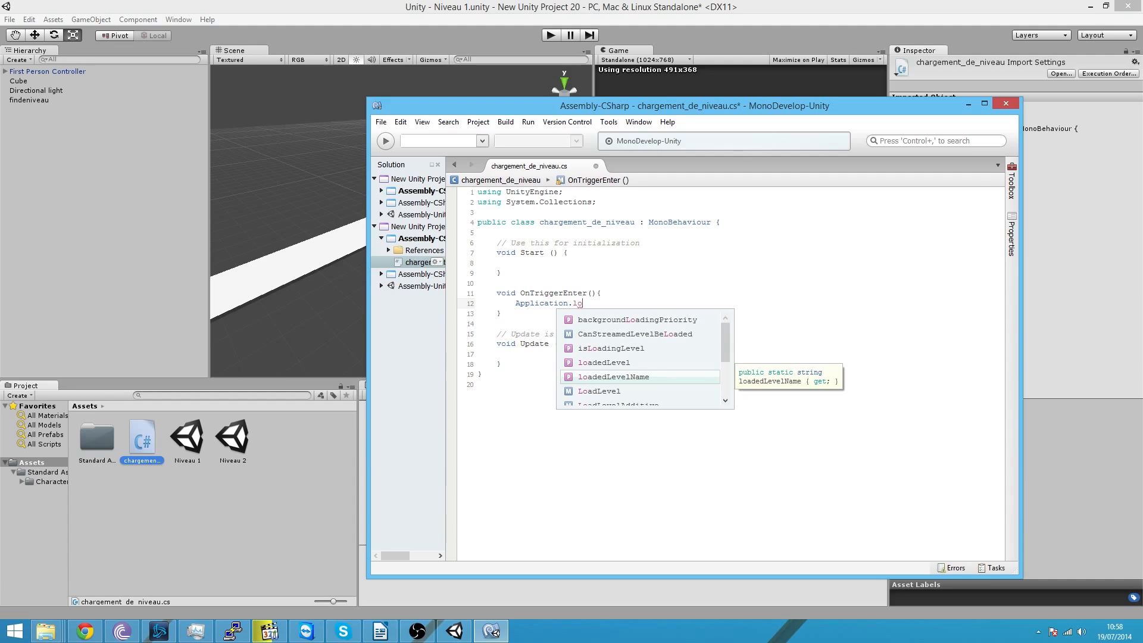
key("Down")
key("Down")
key("Down")
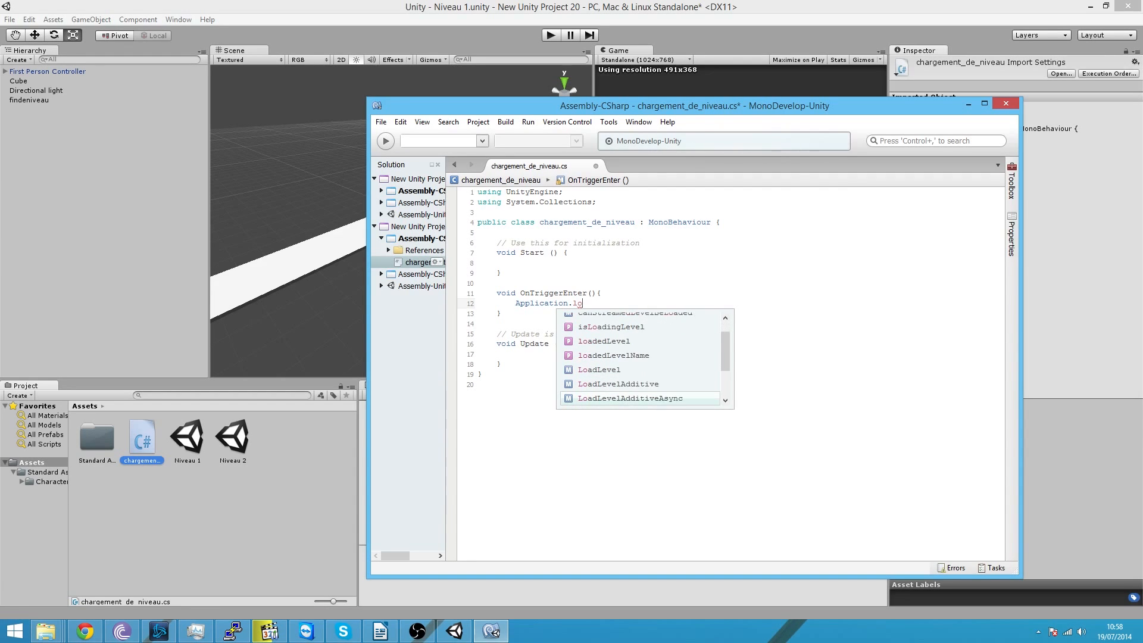
key("Up")
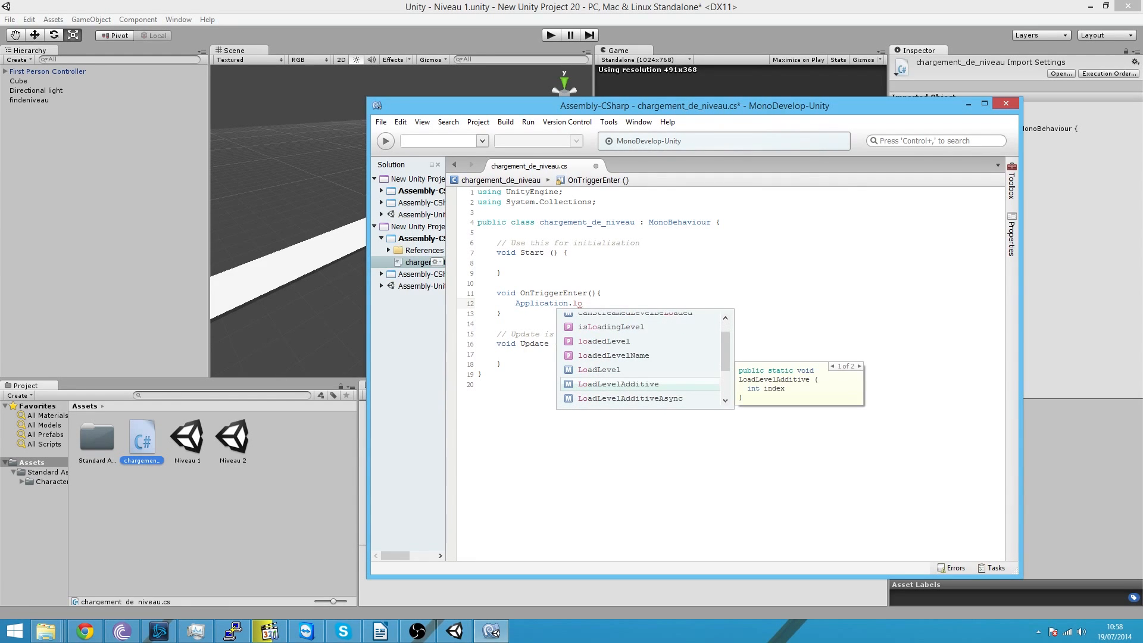
key("Up")
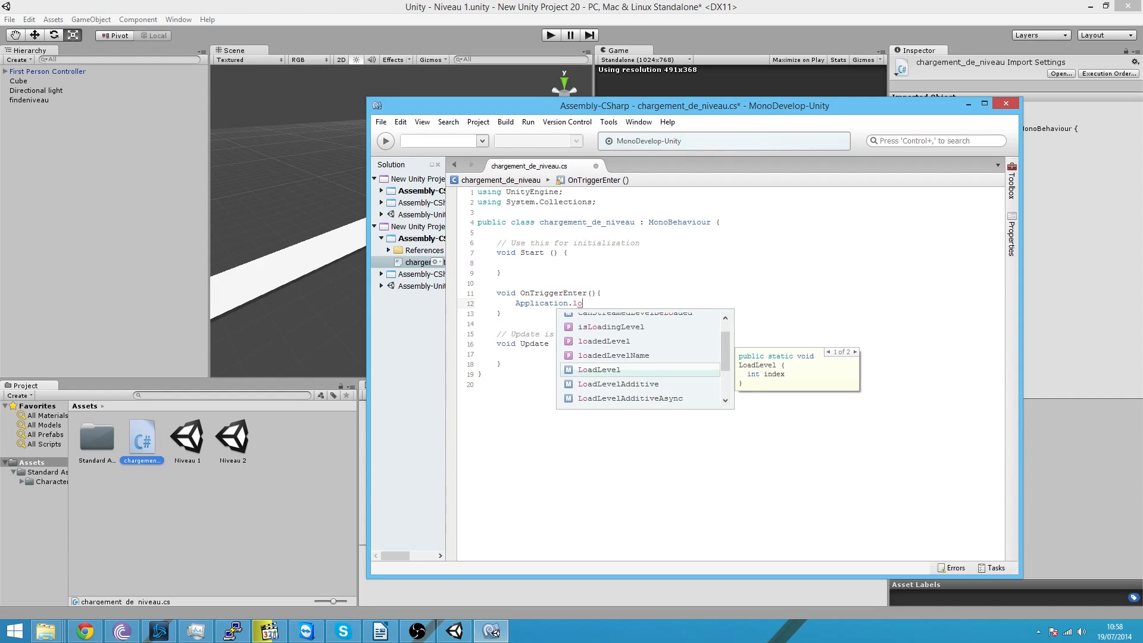
key("Return")
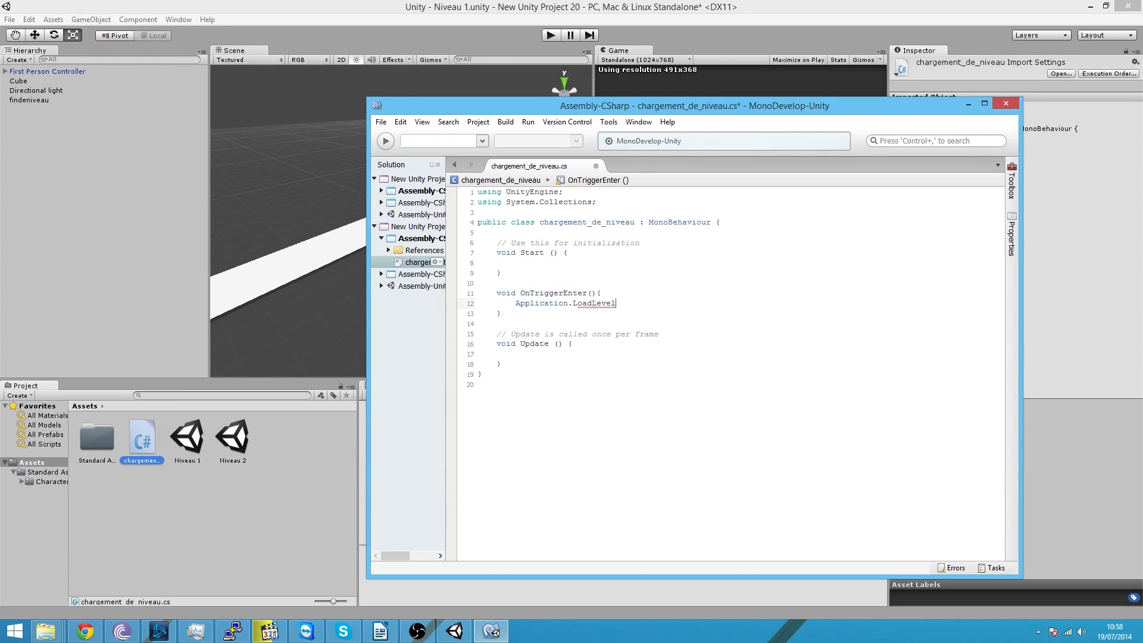
- Complete the LoadLevel call with the argument ("Niveau 2"); and save the script
type("(\"")
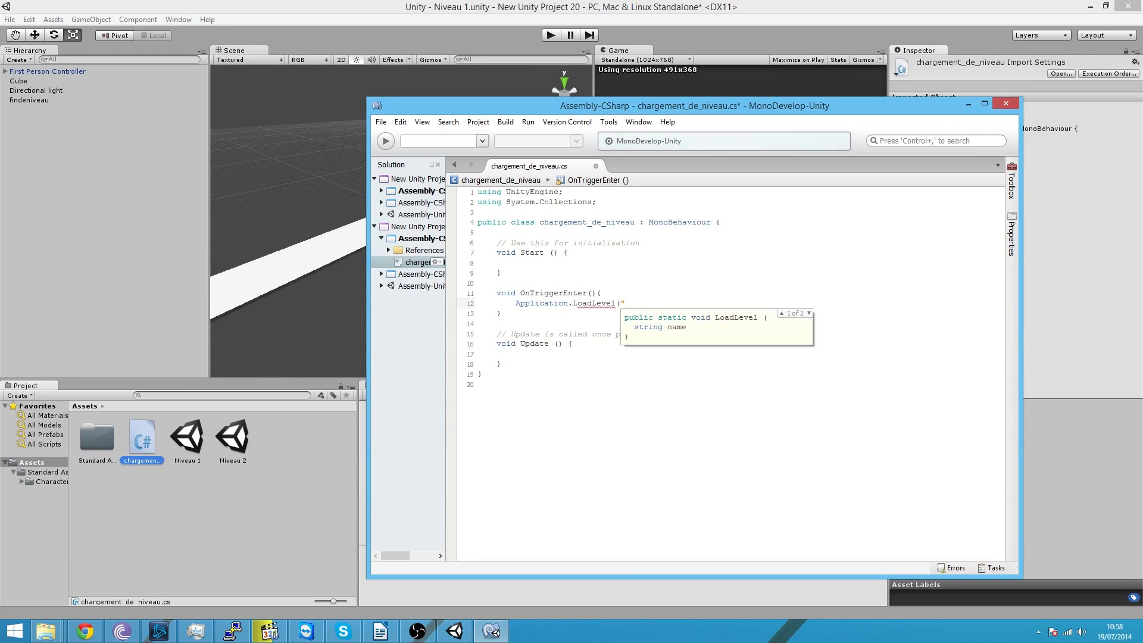
type("Niveau 2\");")
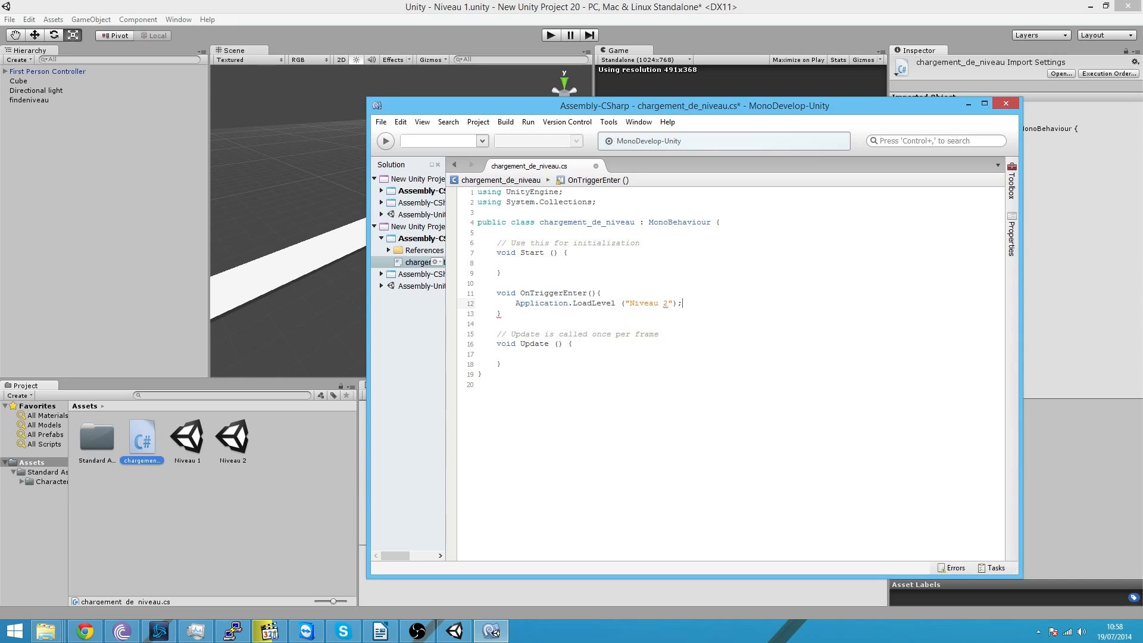
key("ctrl+s")
- Play-test Niveau 1 in Unity by walking the character into the findeniveau zone, and show the details of the console message
left_click(550, 36)
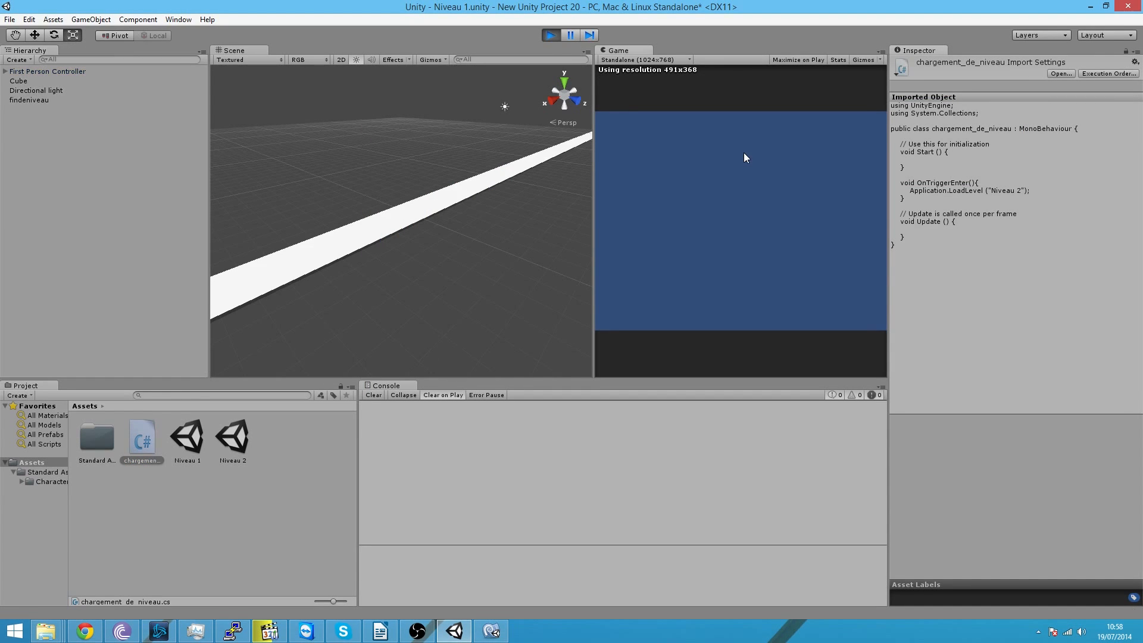
key("w")
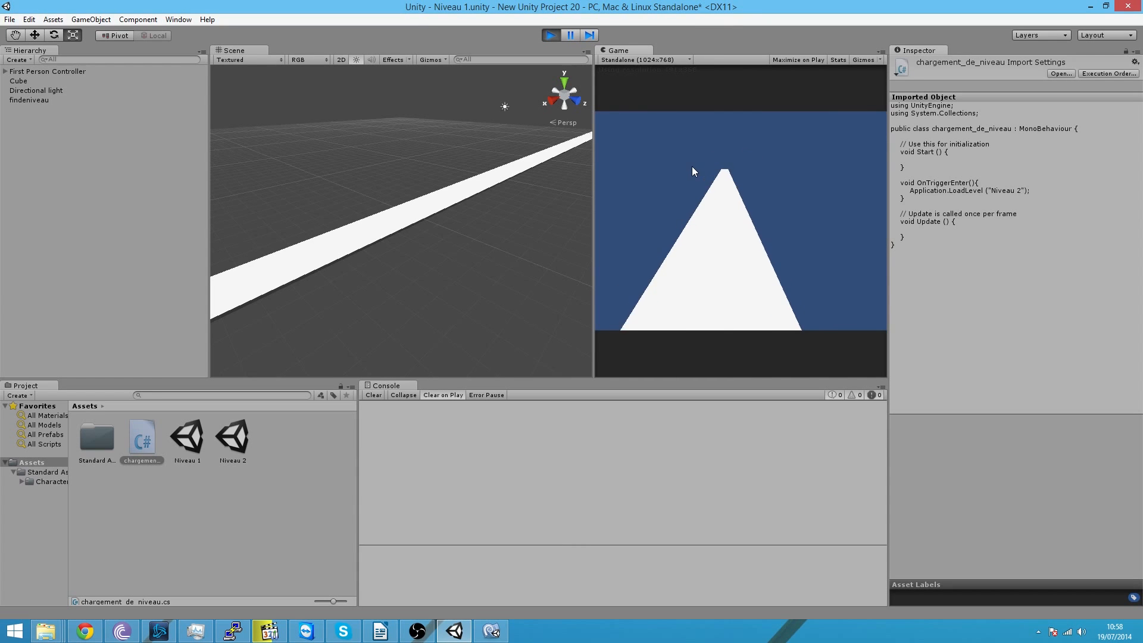
key("w")
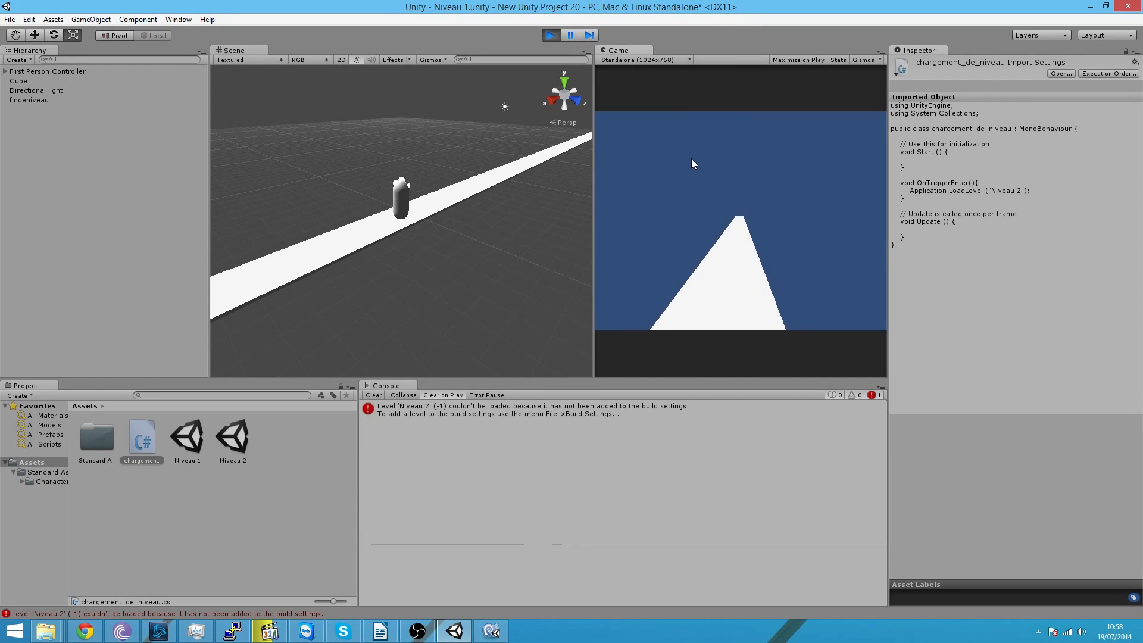
left_click(515, 419)
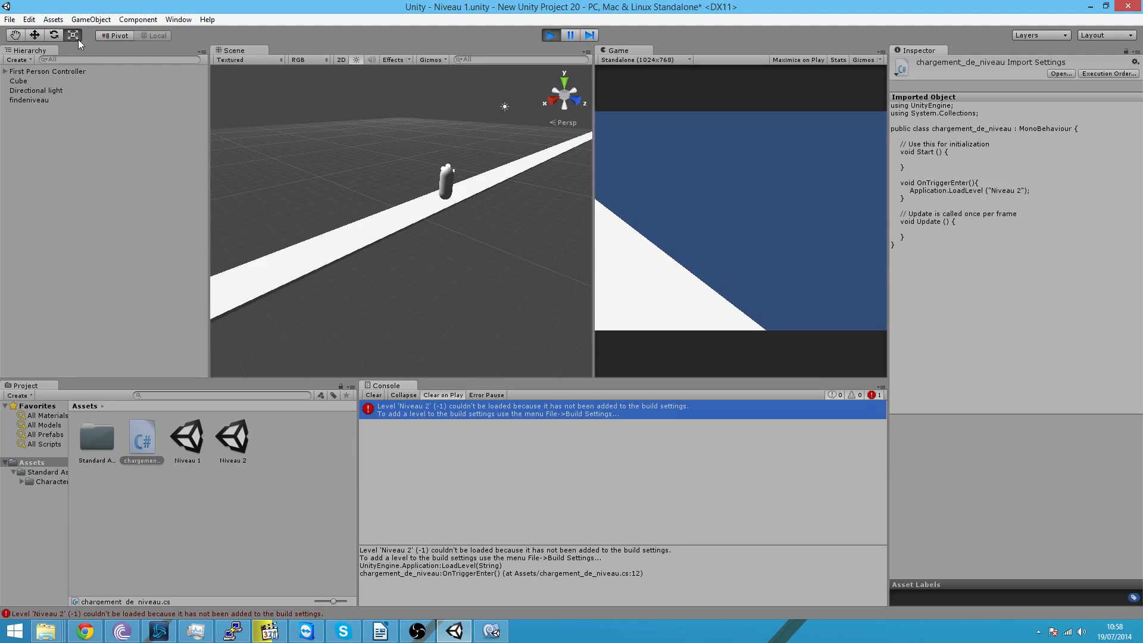
- Add the Niveau 1 and Niveau 2 scenes to the scenes in the build settings
left_click(11, 19)
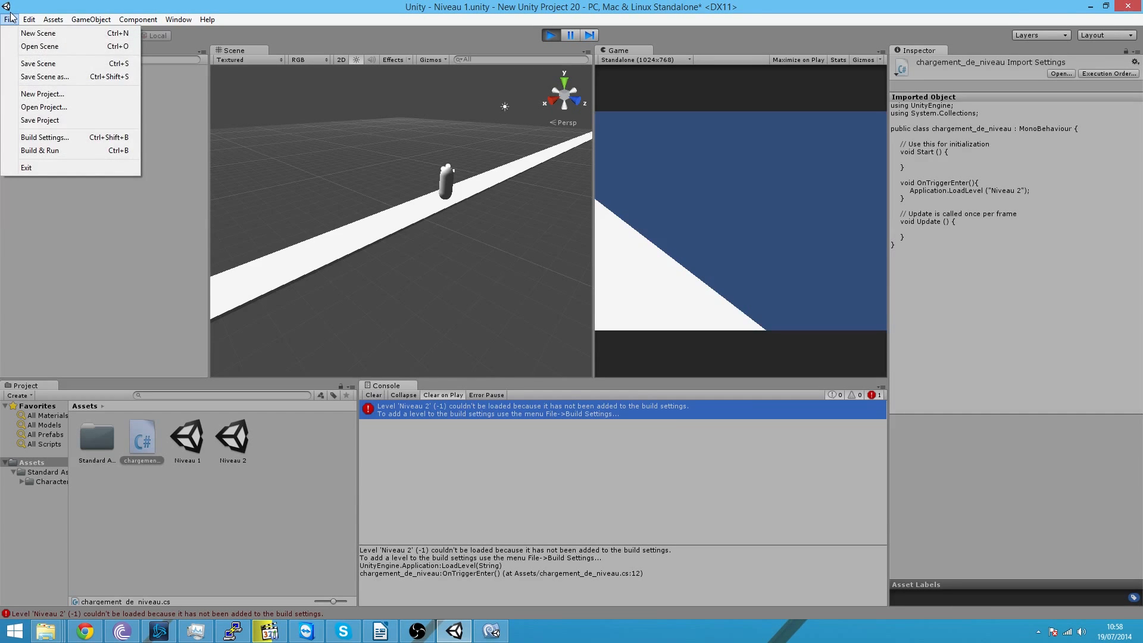
left_click(59, 140)
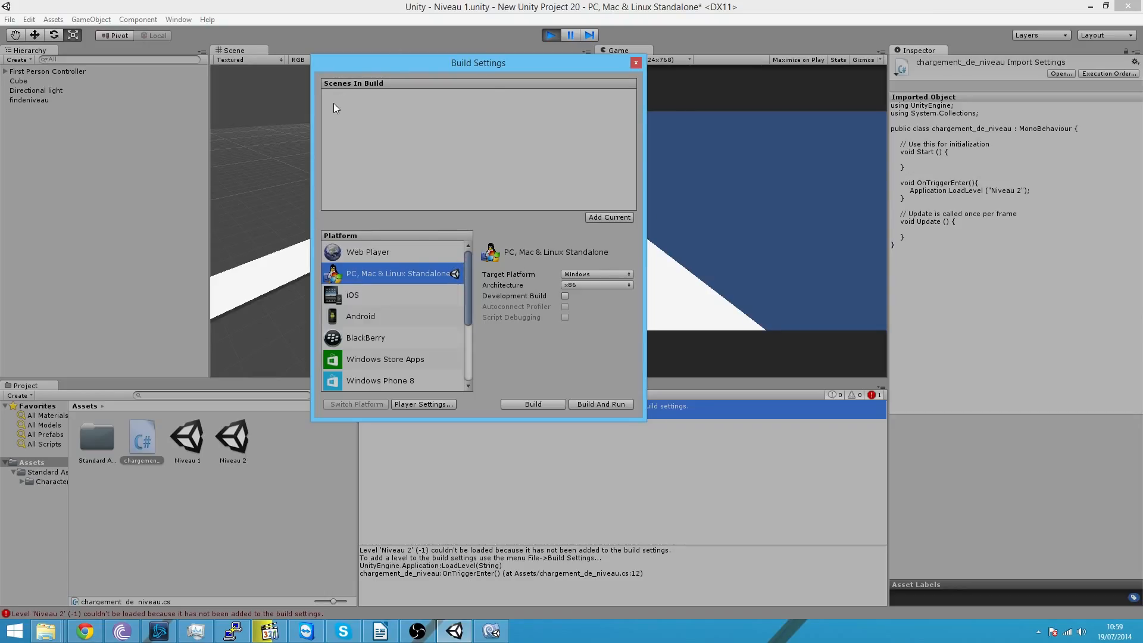
left_click(268, 476)
left_click_drag(182, 439, 456, 134)
left_click_drag(232, 440, 372, 163)
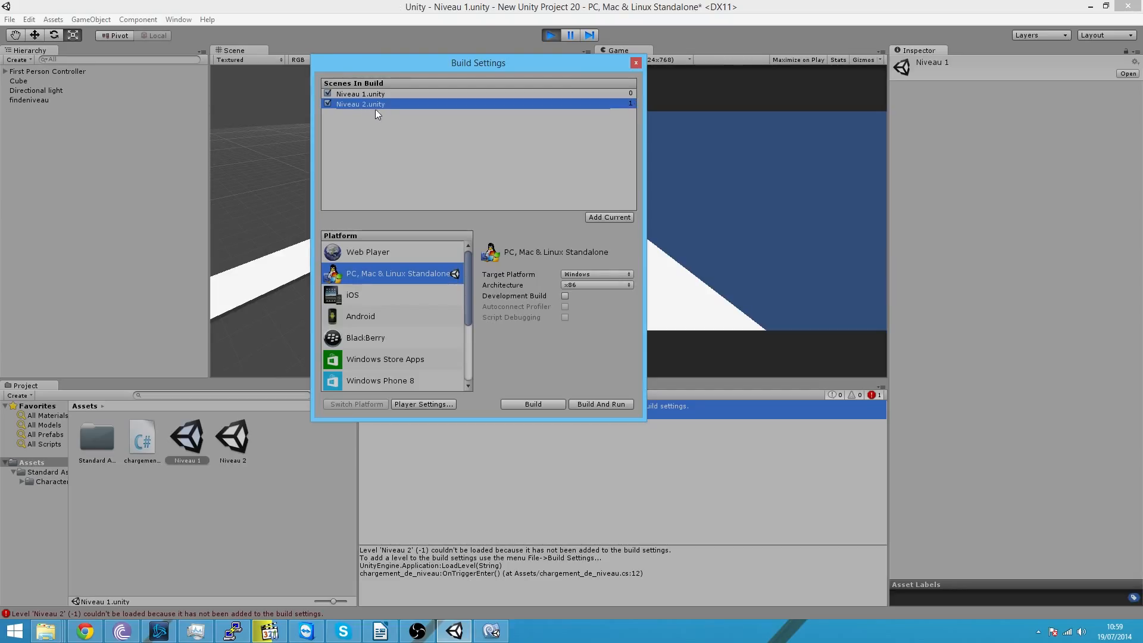
- Try changing the order of the two build scenes, keep Niveau 1 ahead of Niveau 2, and close the build settings
left_click_drag(380, 94, 382, 115)
left_click_drag(369, 88, 369, 102)
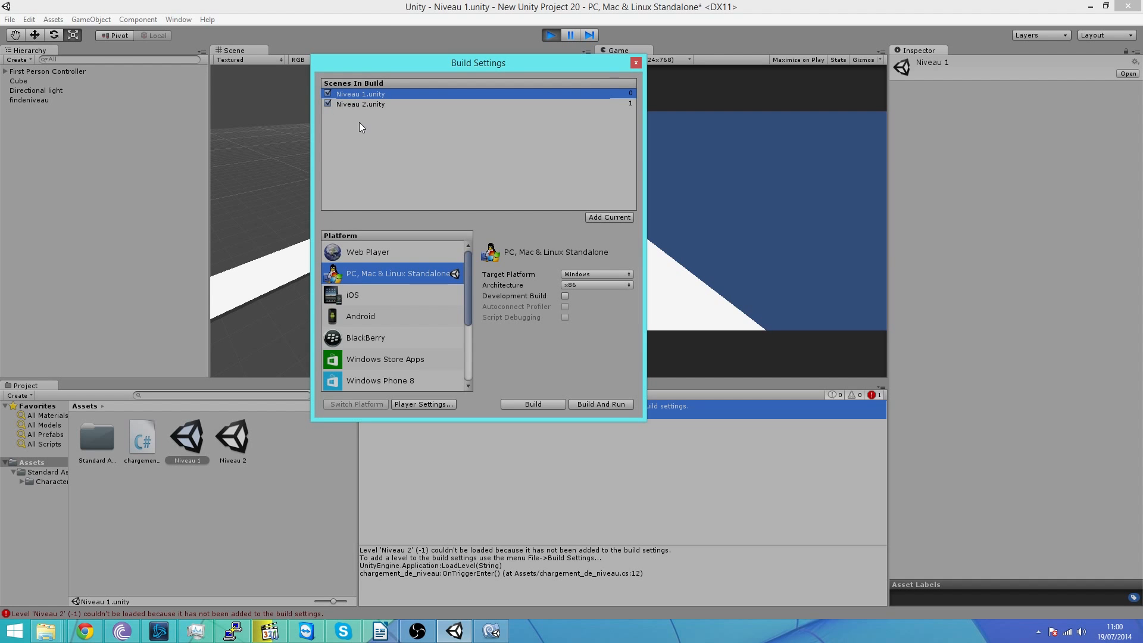
left_click(635, 64)
- Check the scene list in the build settings once more and close them
left_click(9, 19)
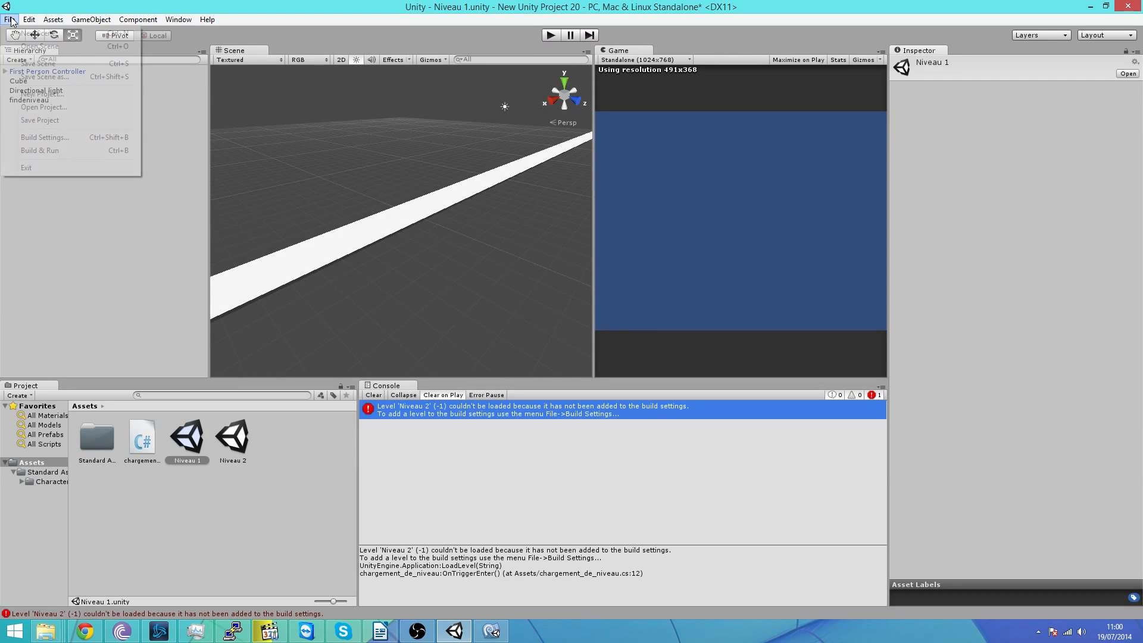
left_click(30, 140)
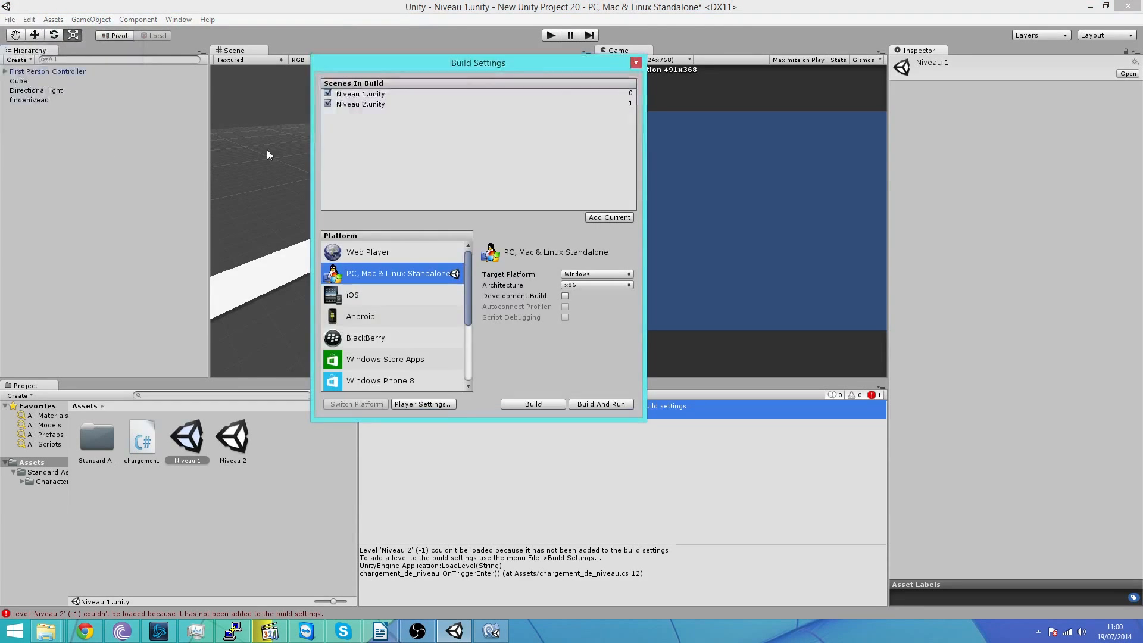
left_click(636, 63)
- Play-test the level change by walking through the trigger zone in Niveau 1 and moving forward in Niveau 2
left_click(543, 35)
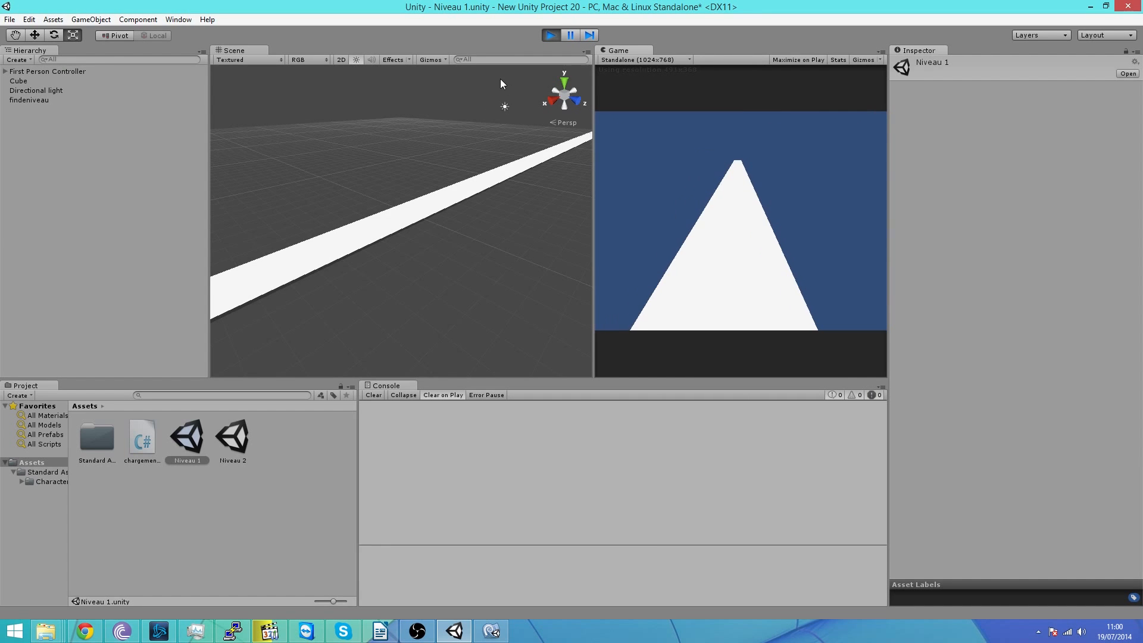
key("Up")
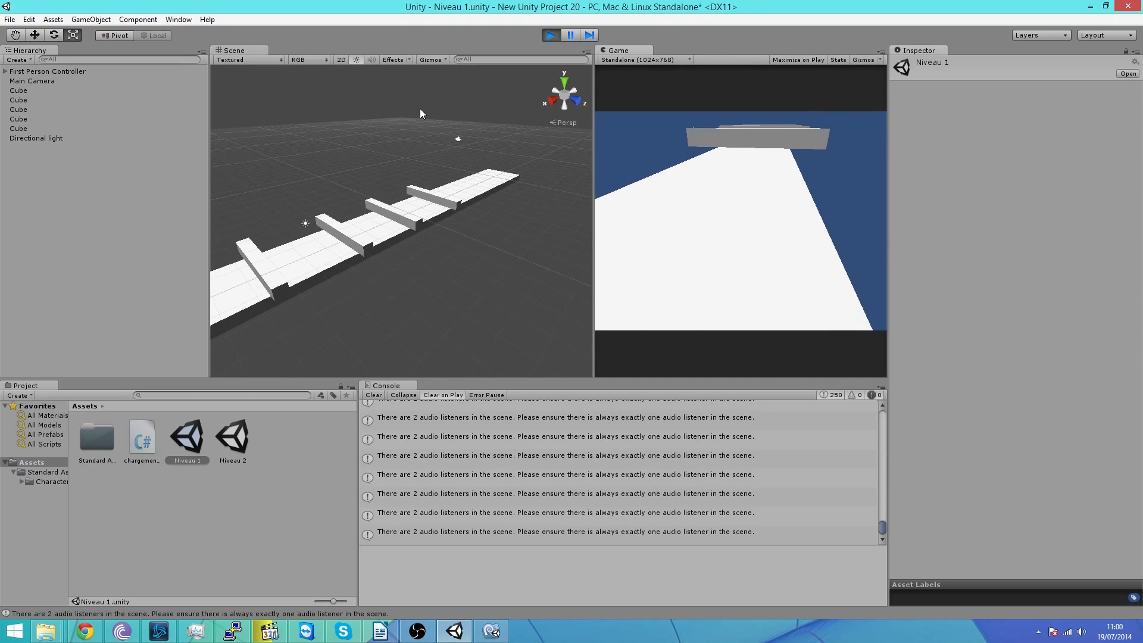
key("Up")
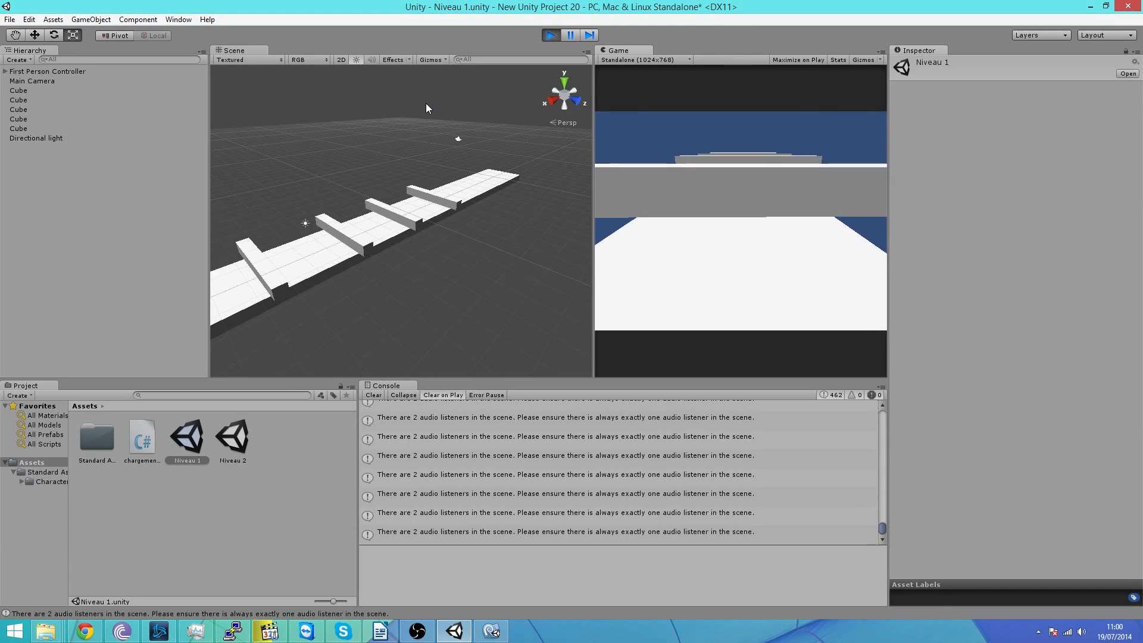
- Play-test Niveau 2 by running forward and jumping over the cube obstacles to the far end of the platform
key("space")
key("Up")
key("space")
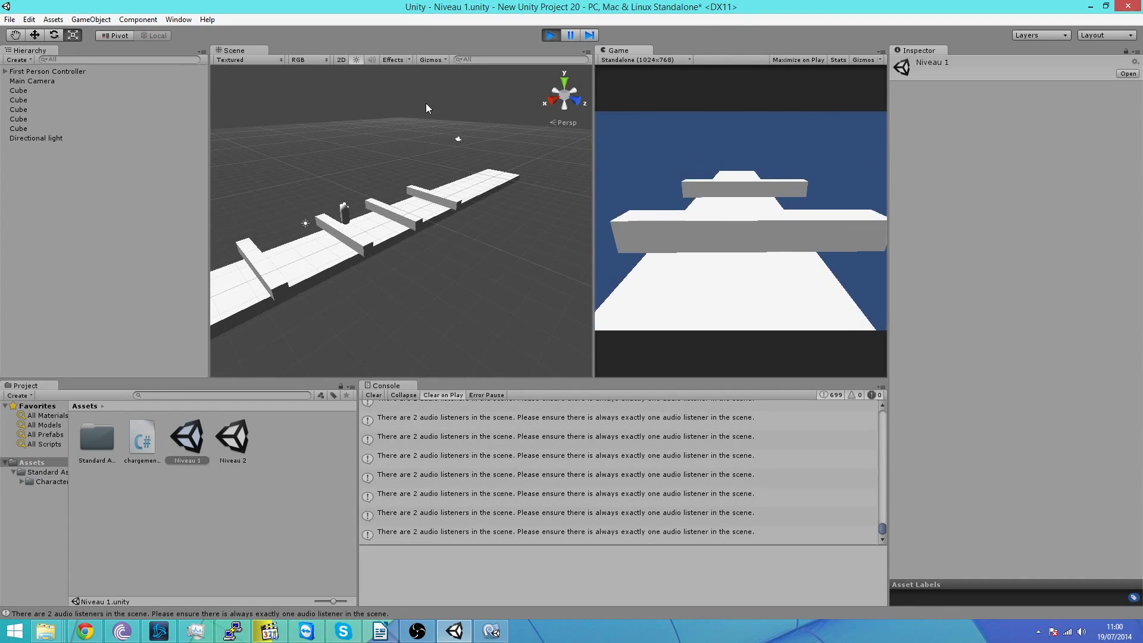
key("Up")
key("space")
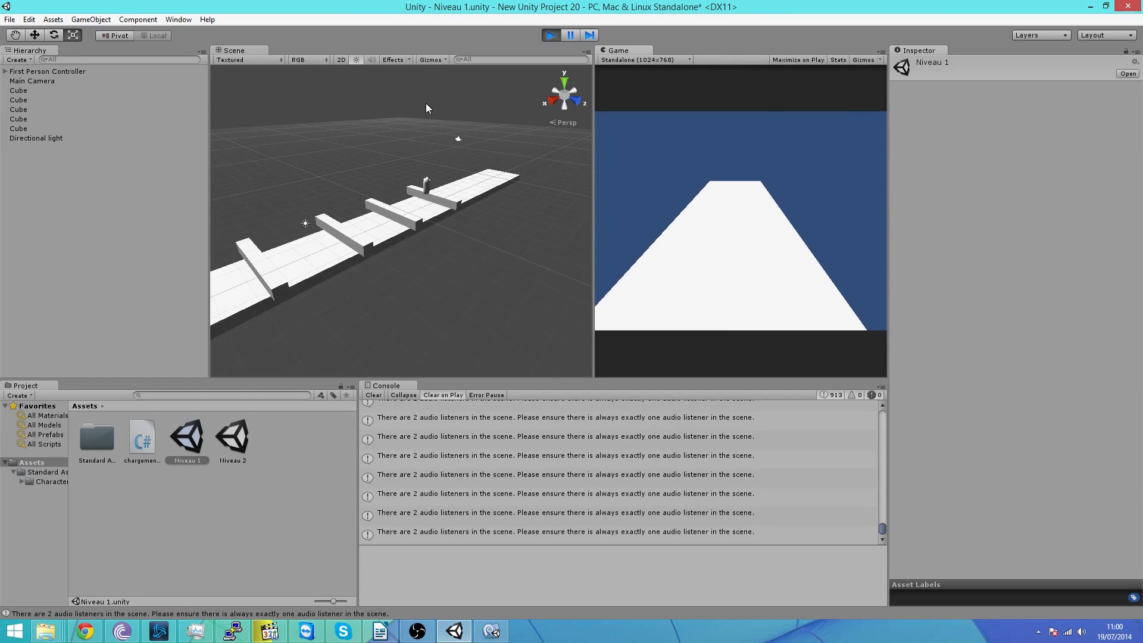
key("Up")
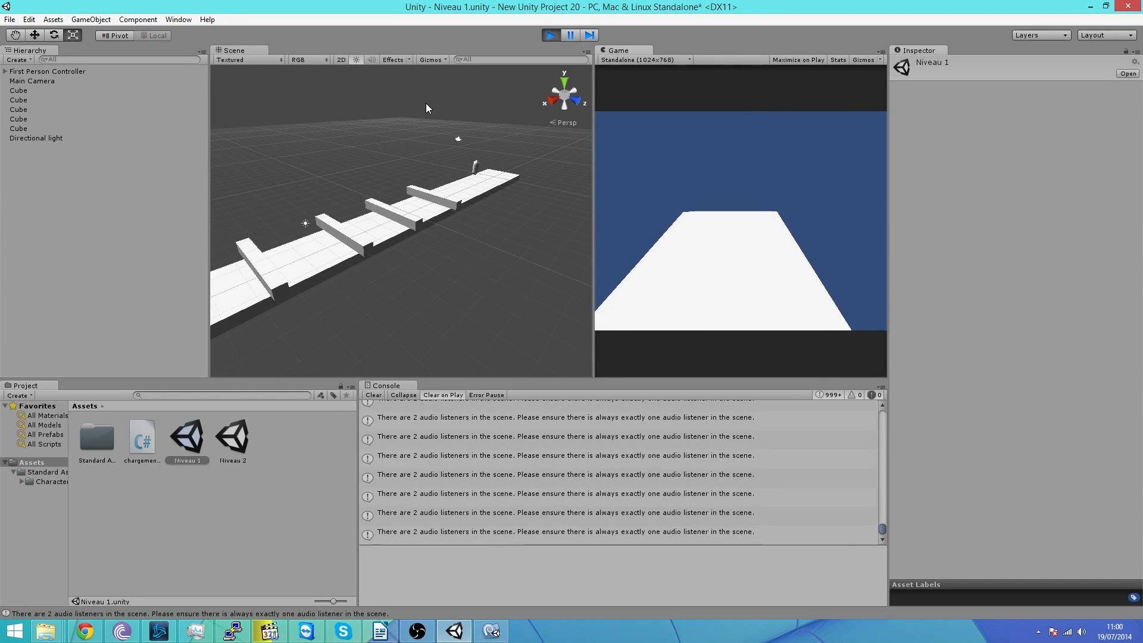
key("Up")
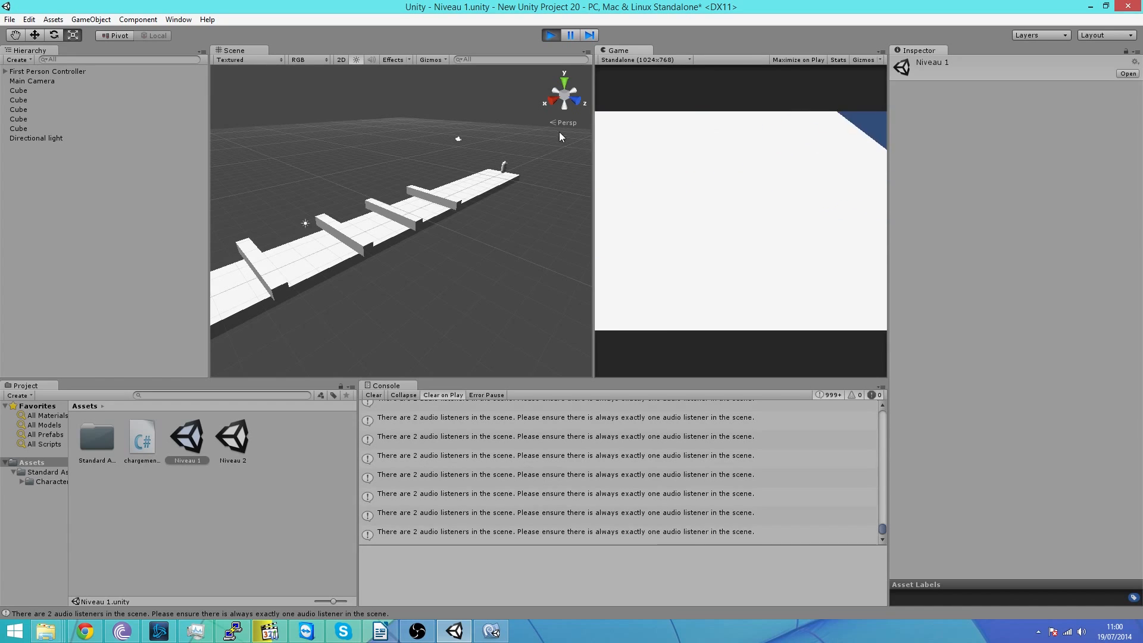
- Turn the player around and jump back over the obstacles towards the start of the Niveau 2 platform
key("Up")
key("space")
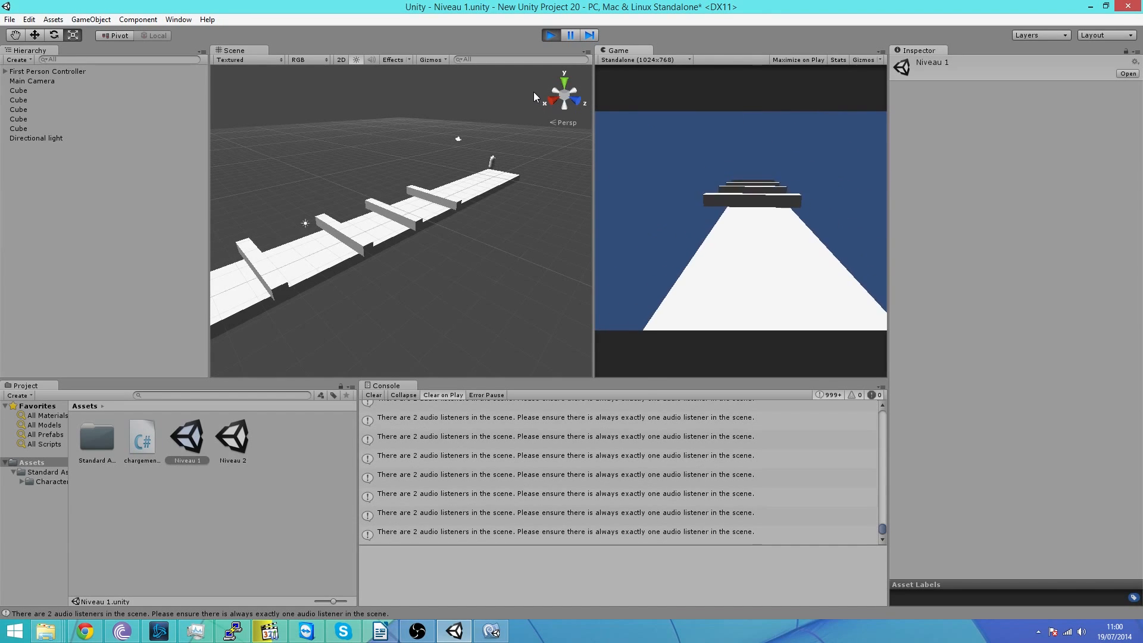
key("Up")
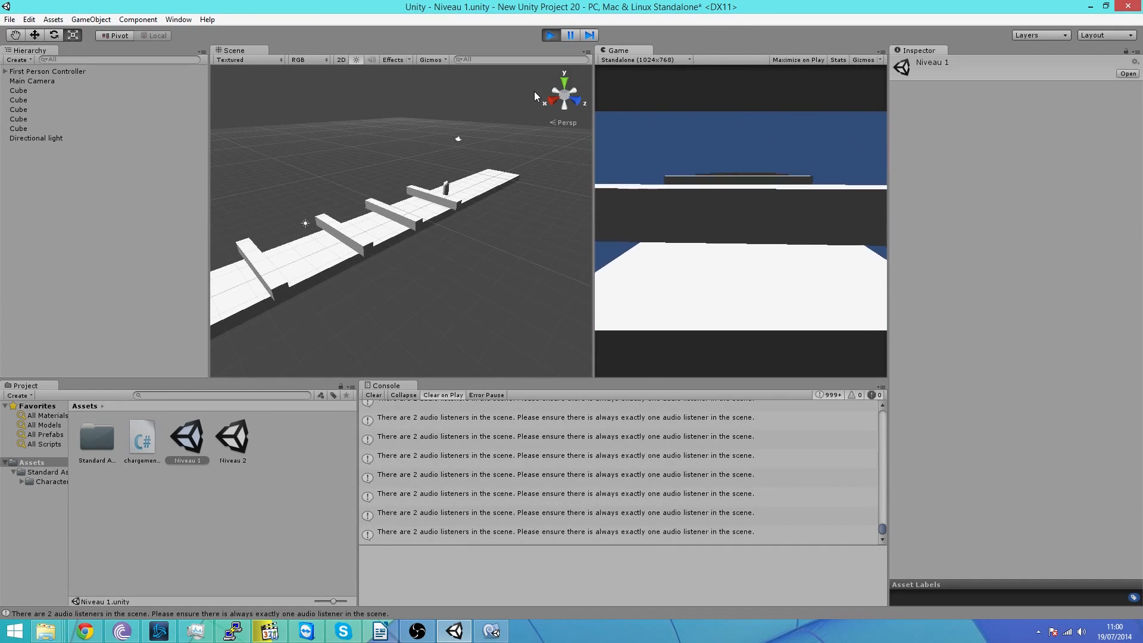
key("Up")
key("space")
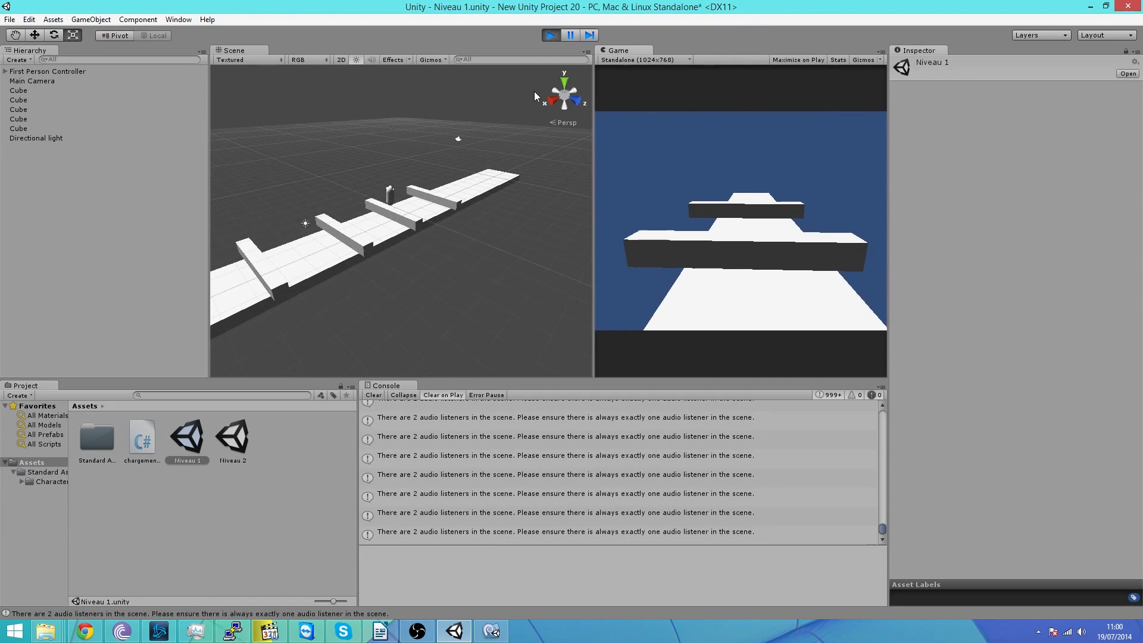
key("Up")
key("space")
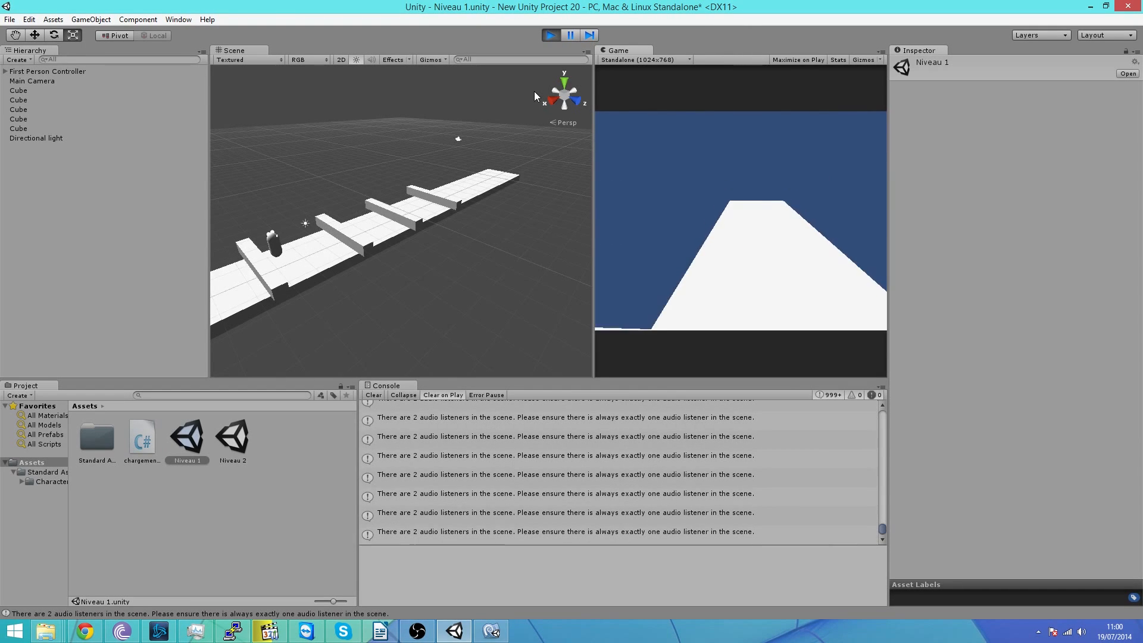
- Run back and forth over the Niveau 2 obstacles again, and stop the play test
key("Up")
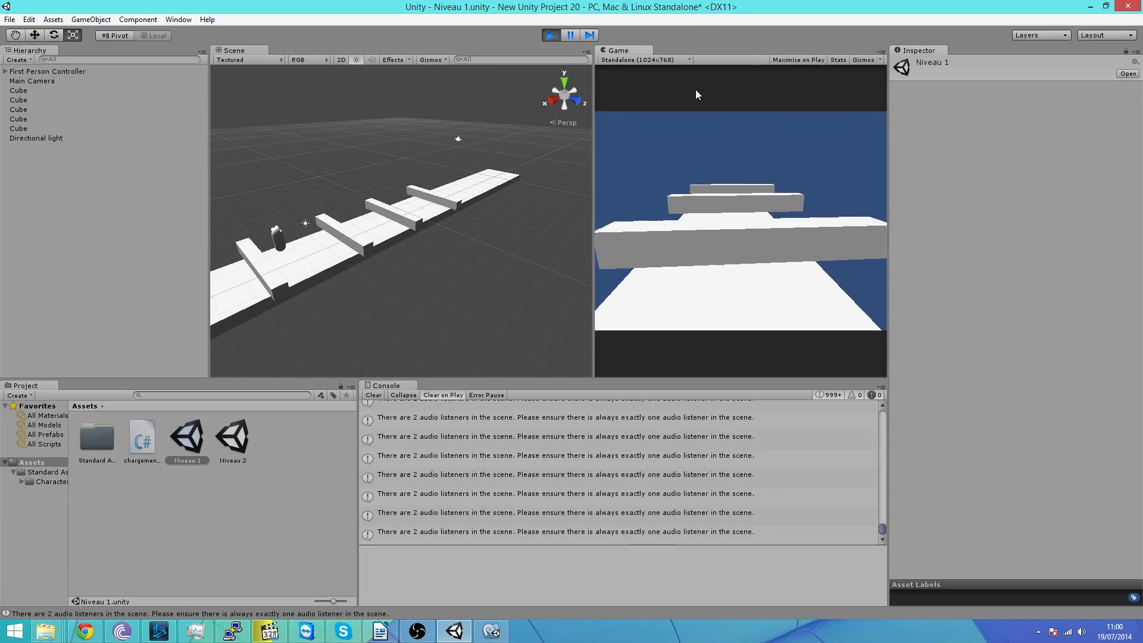
key("Up")
key("space")
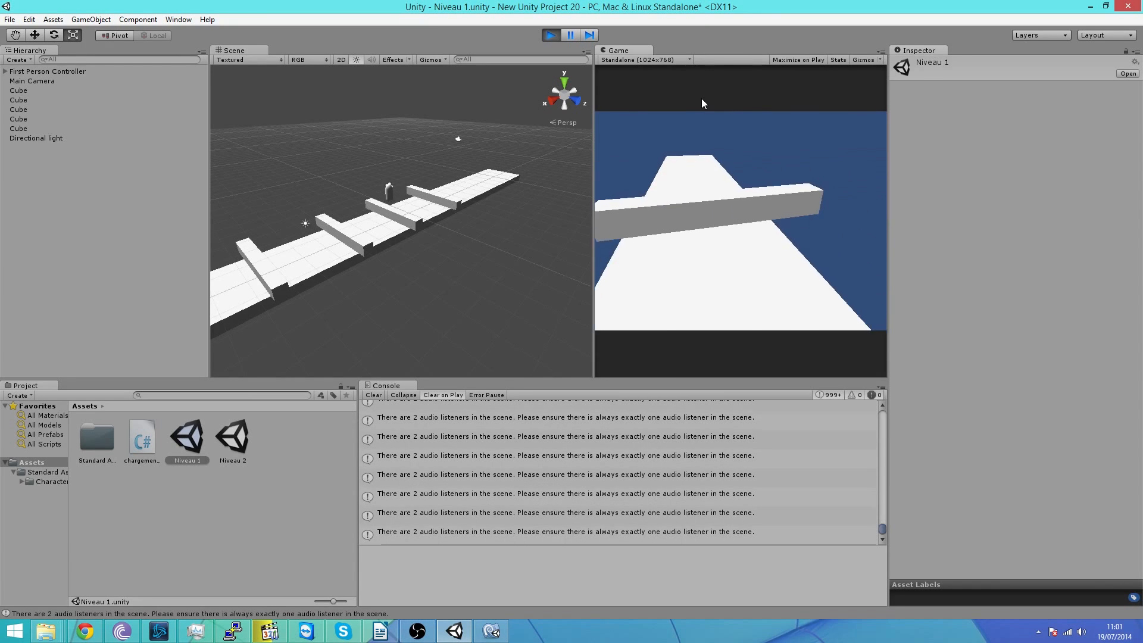
key("Up")
key("space")
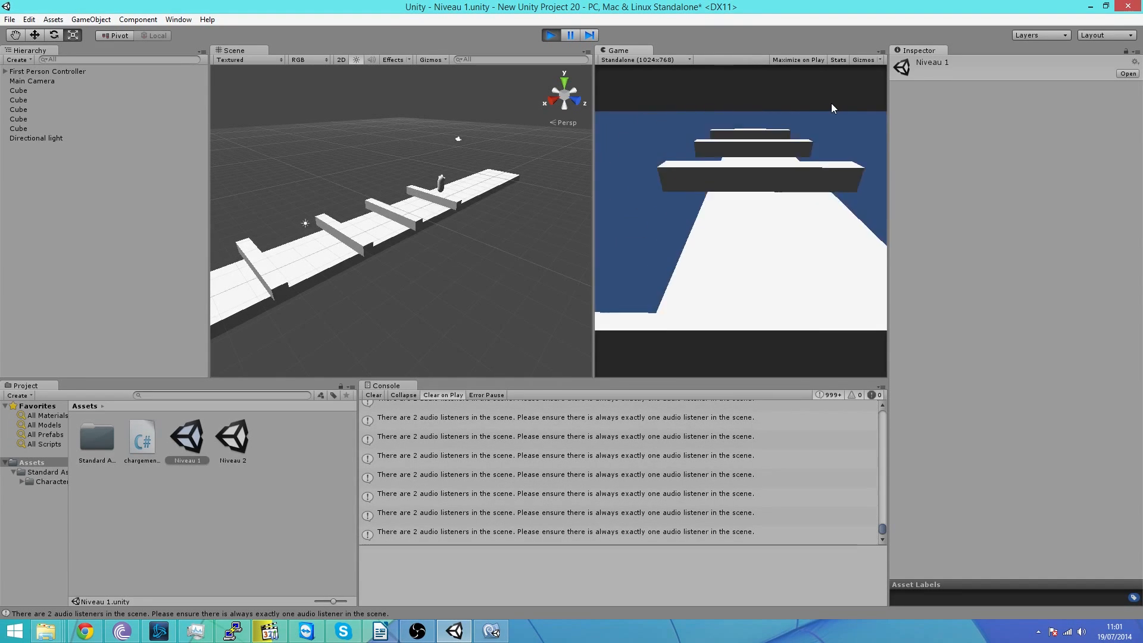
key("Down")
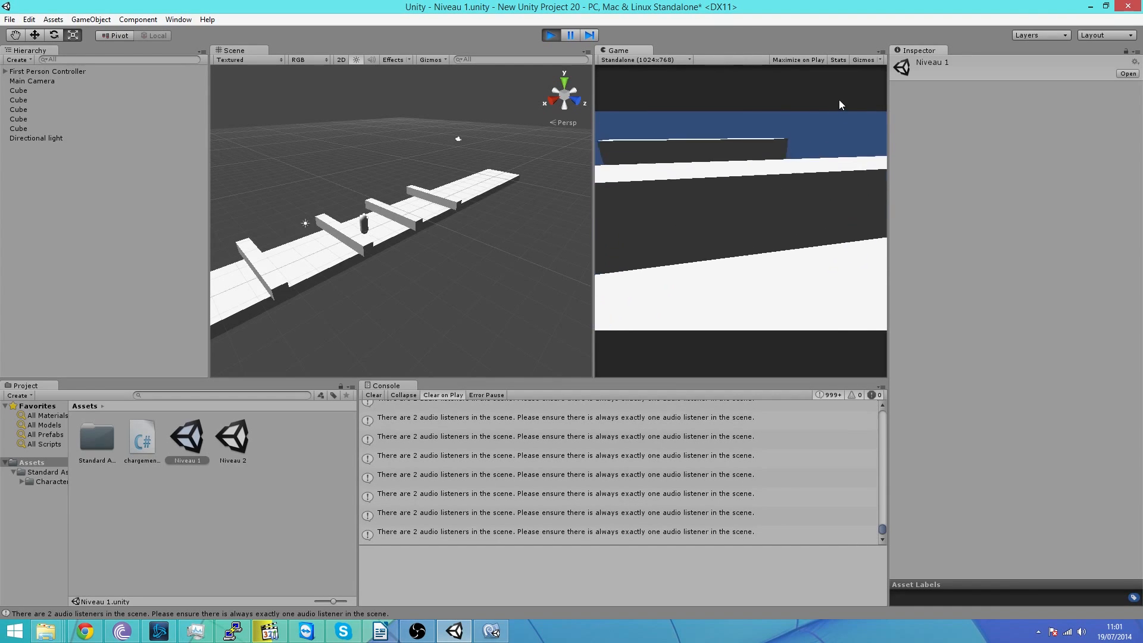
key("Down")
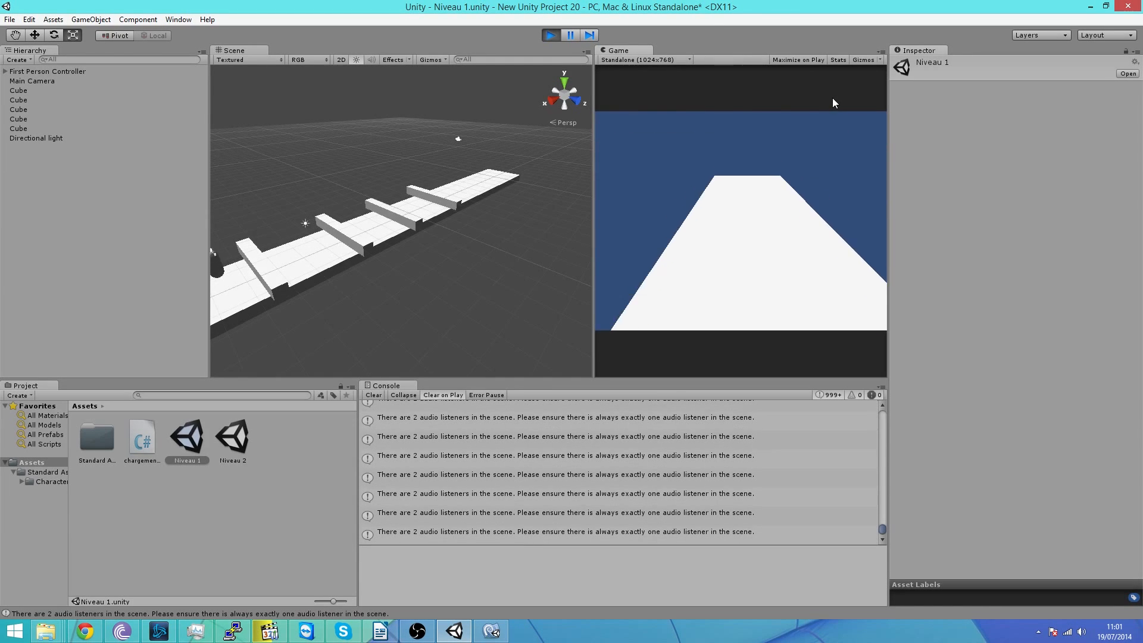
key("Up")
key("space")
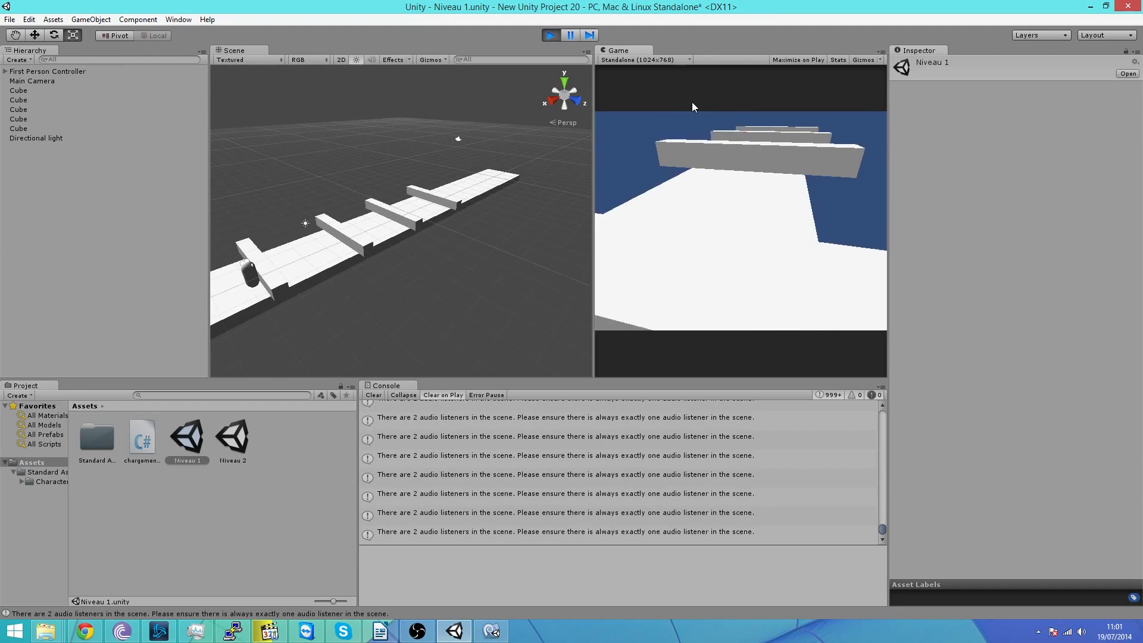
key("Up")
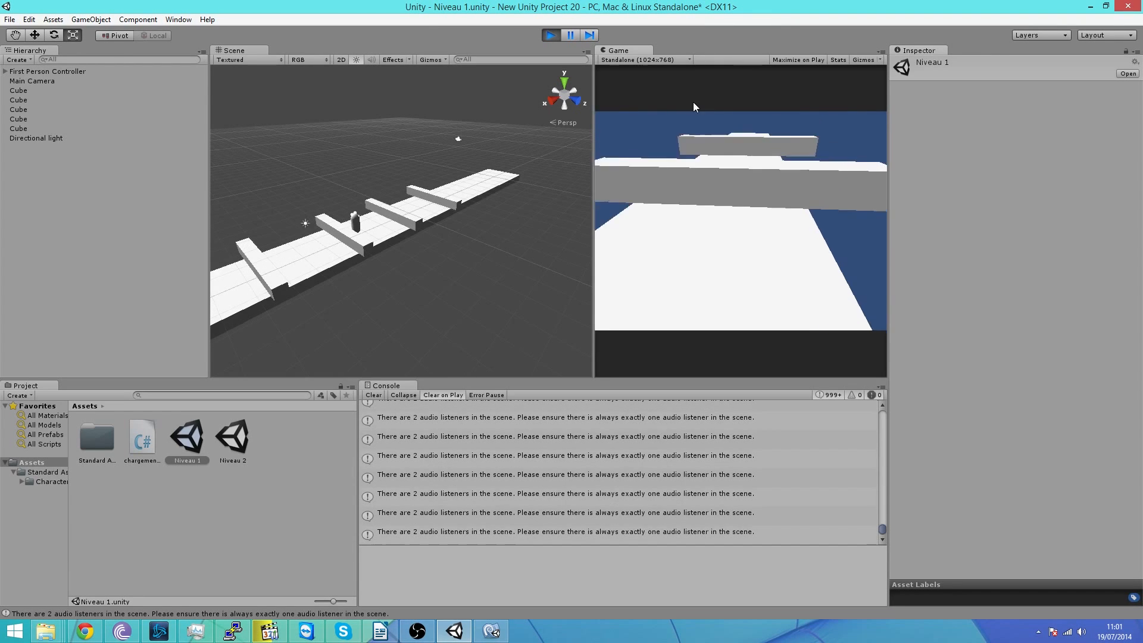
left_click(551, 35)
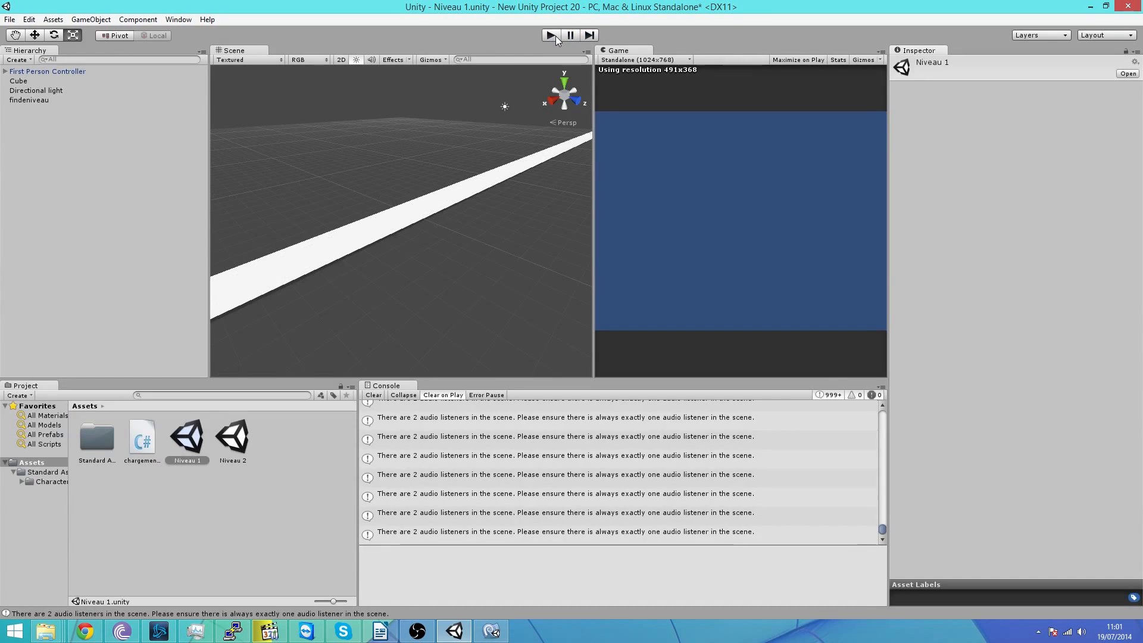